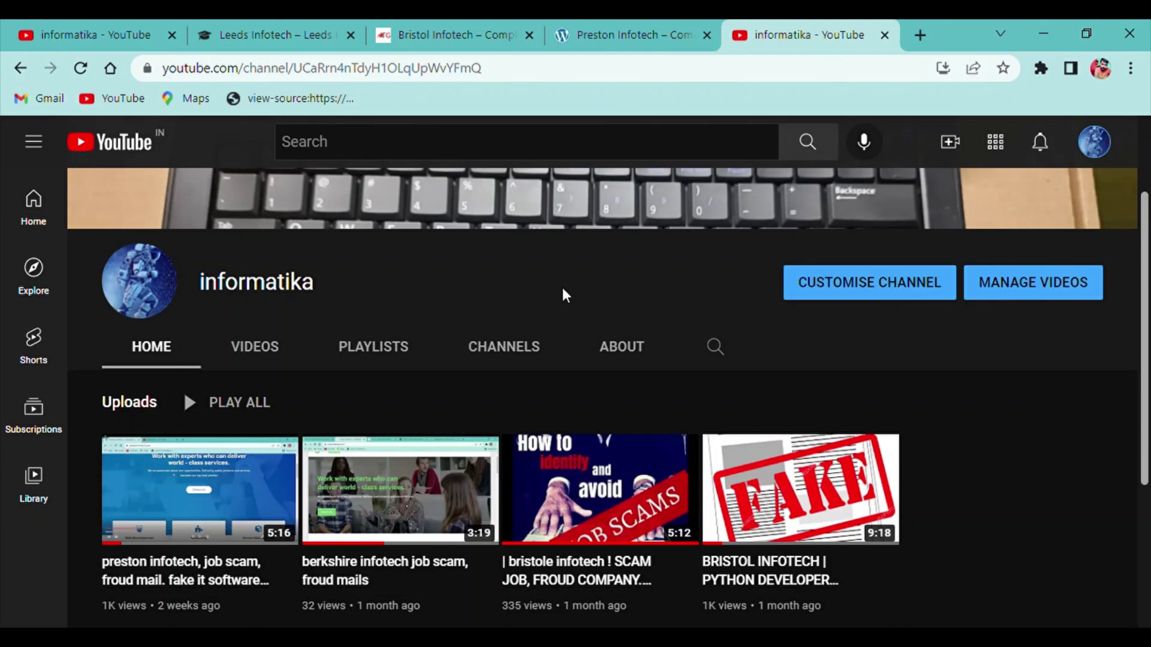
scroll(562, 293, down, 2)
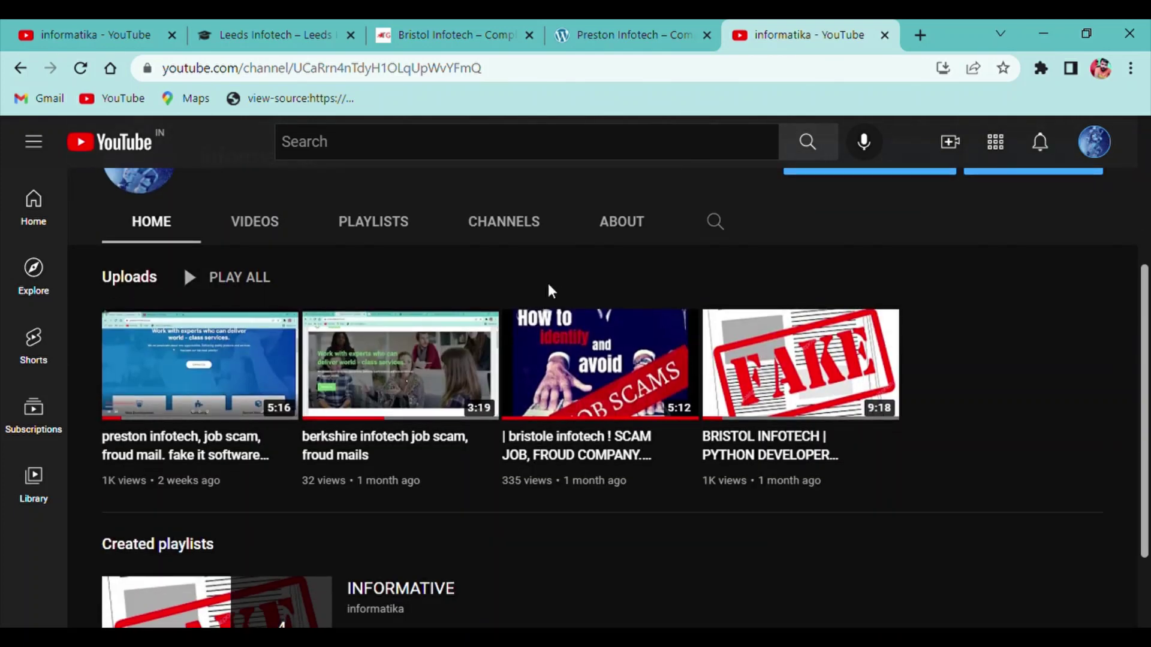
scroll(545, 288, up, 2)
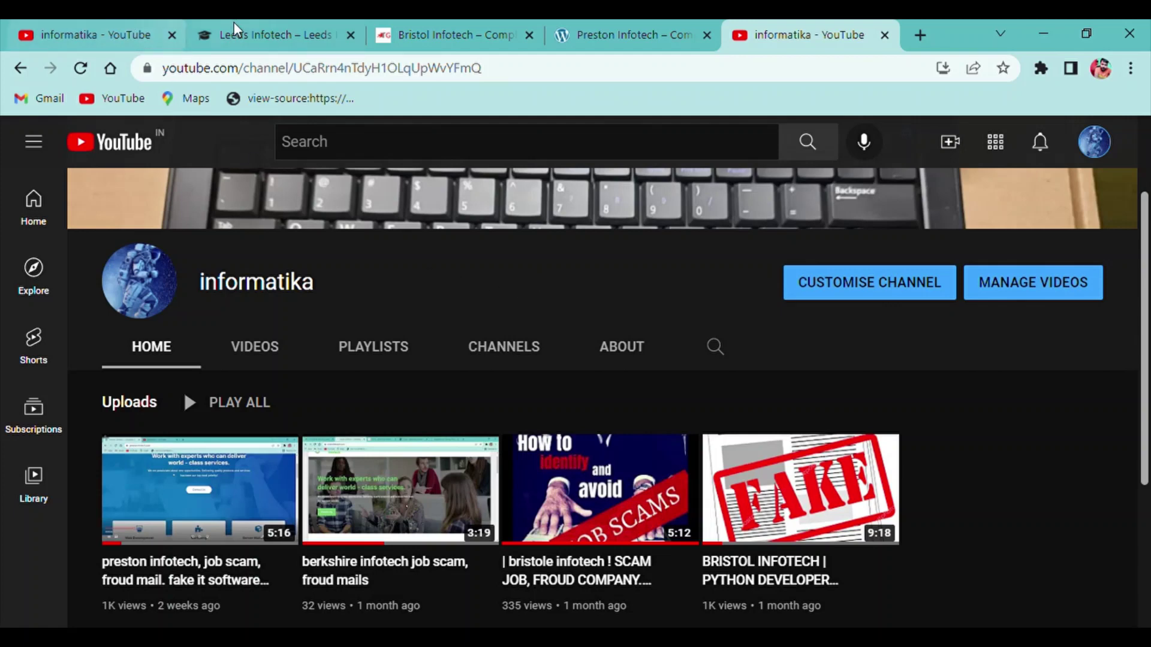
Step: Switch to the Leeds Infotech website tab
click(276, 37)
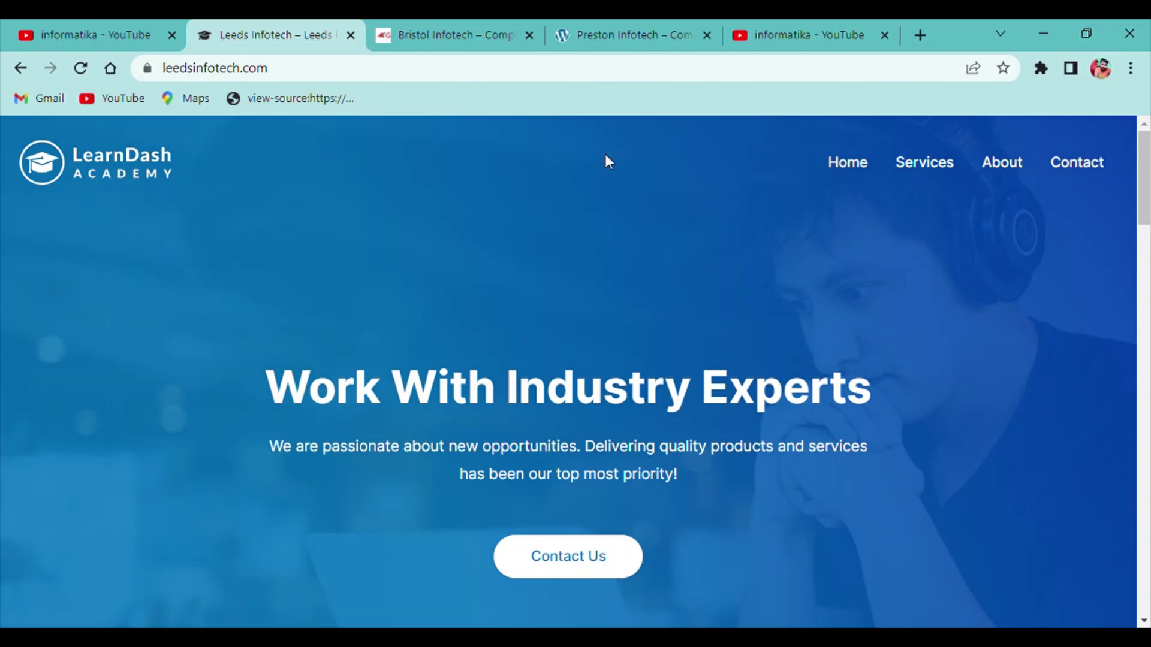
click(149, 35)
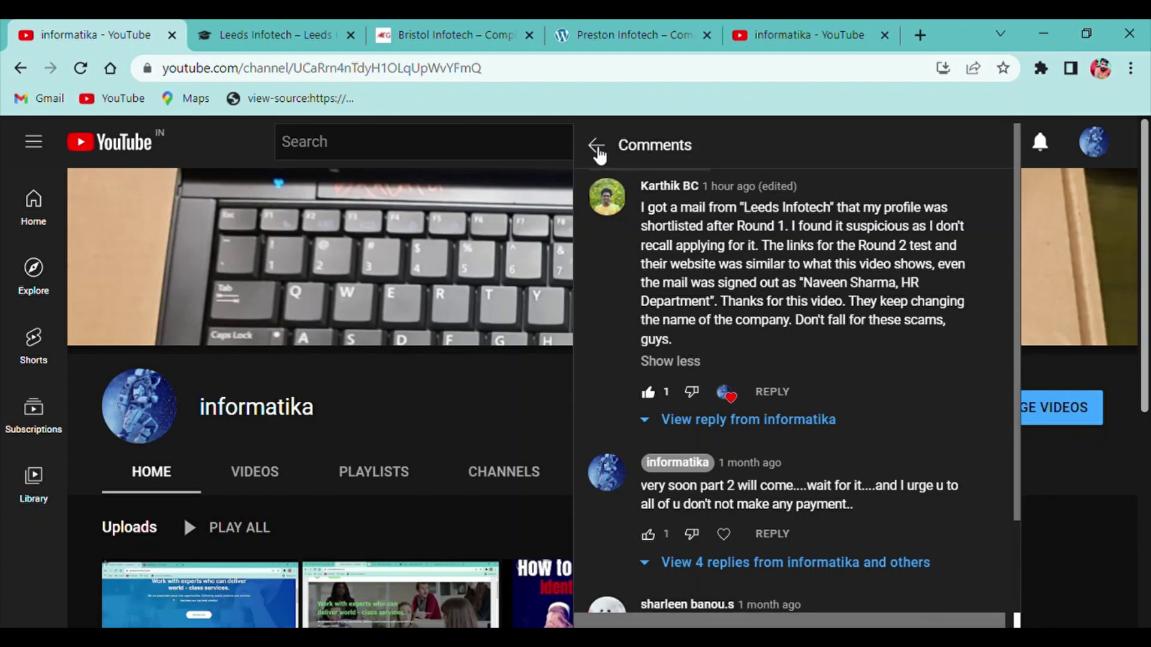
click(596, 149)
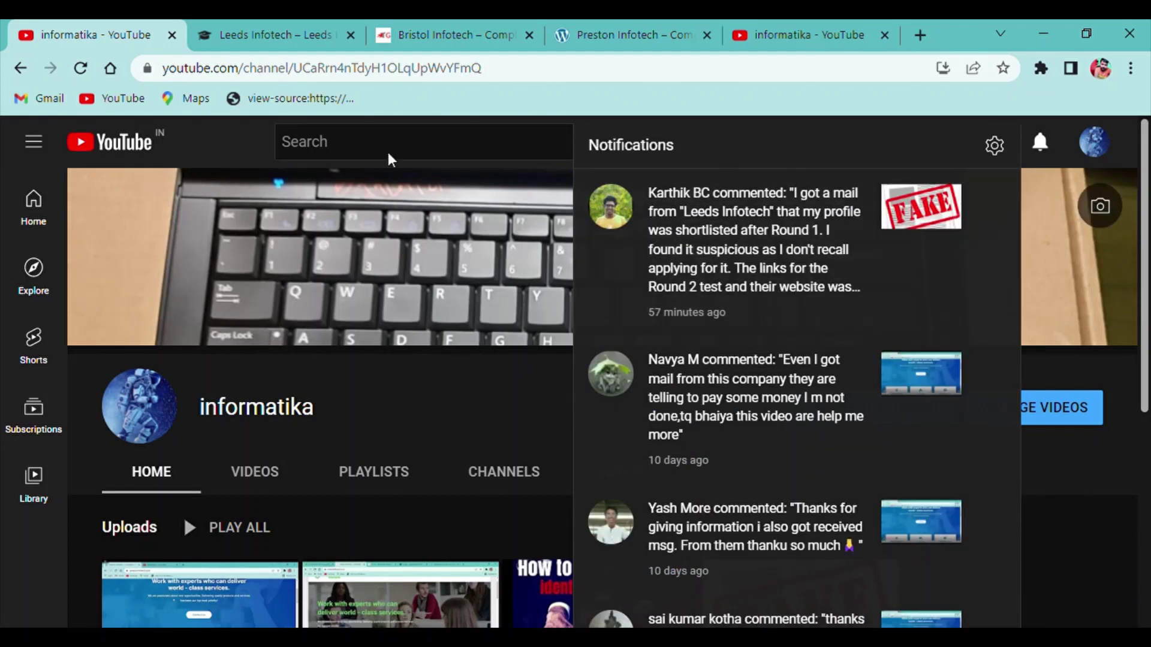
Step: Return to leedsinfotech.com and browse its service cards toward 'Get to Know About Us!'
click(319, 36)
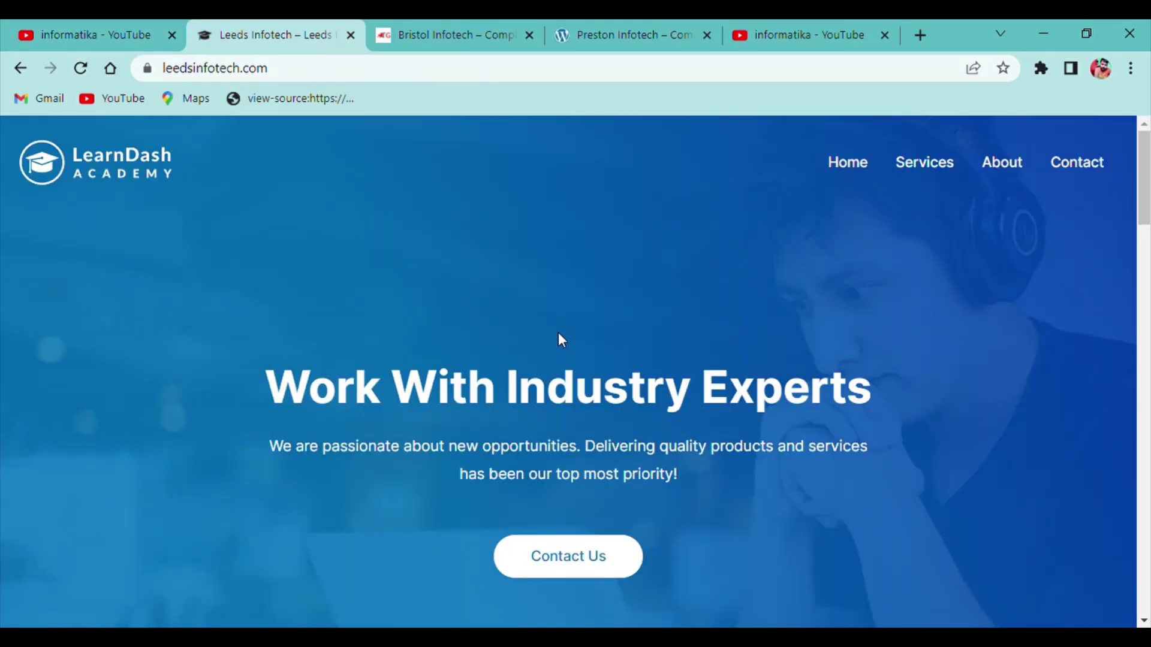
scroll(562, 340, down, 2)
scroll(561, 332, up, 2)
scroll(561, 339, down, 3)
scroll(562, 338, up, 3)
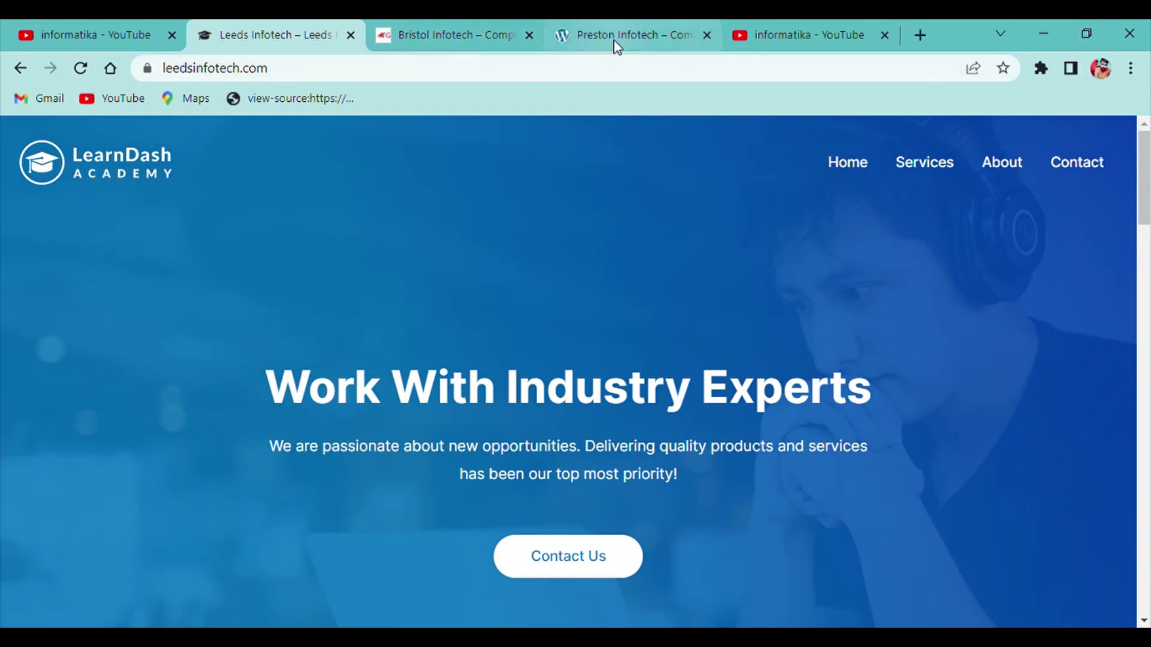
scroll(356, 415, down, 2)
scroll(357, 416, down, 3)
scroll(357, 411, down, 3)
scroll(356, 409, down, 2)
scroll(359, 406, down, 5)
scroll(362, 406, up, 2)
scroll(384, 418, up, 5)
scroll(384, 411, up, 6)
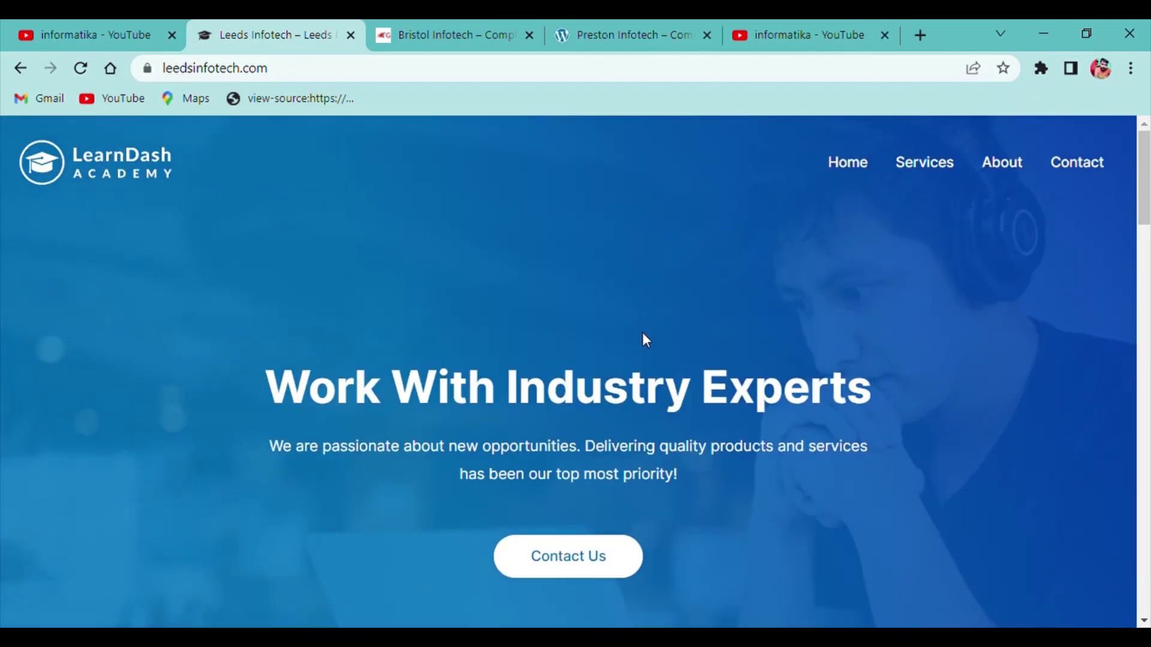
scroll(642, 340, down, 4)
scroll(648, 355, up, 3)
scroll(720, 224, up, 1)
scroll(475, 278, down, 1)
scroll(485, 280, down, 5)
scroll(486, 279, down, 3)
scroll(484, 308, down, 2)
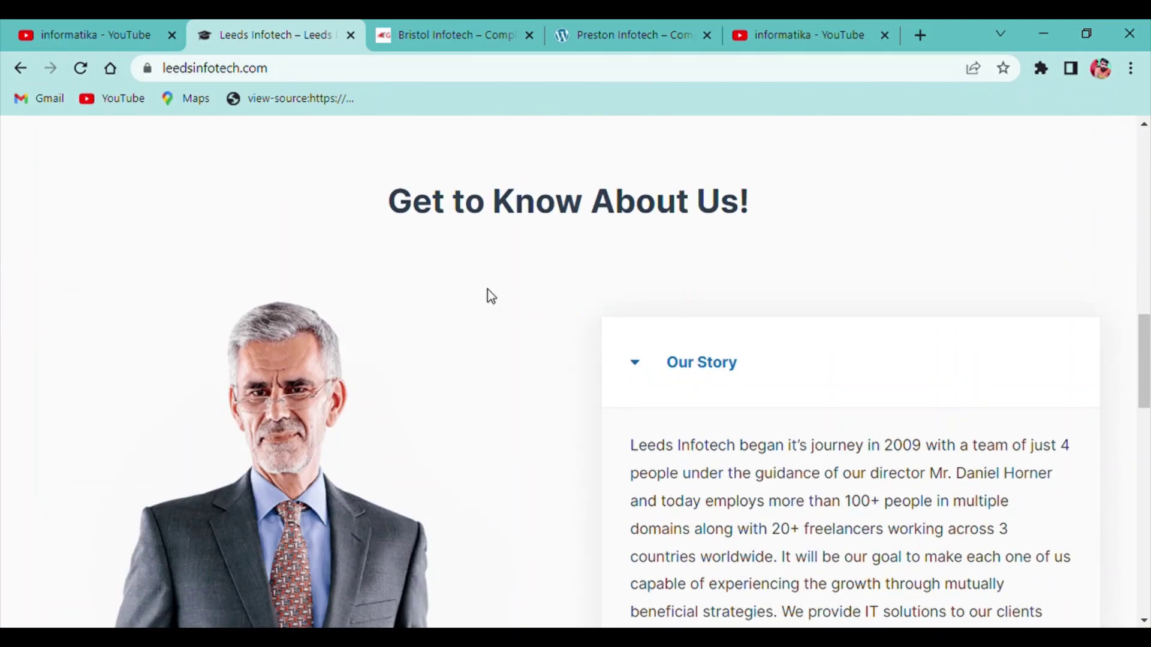
Step: Compare the Preston and Leeds Infotech Our Story sections about Mr. Daniel Horner
click(634, 36)
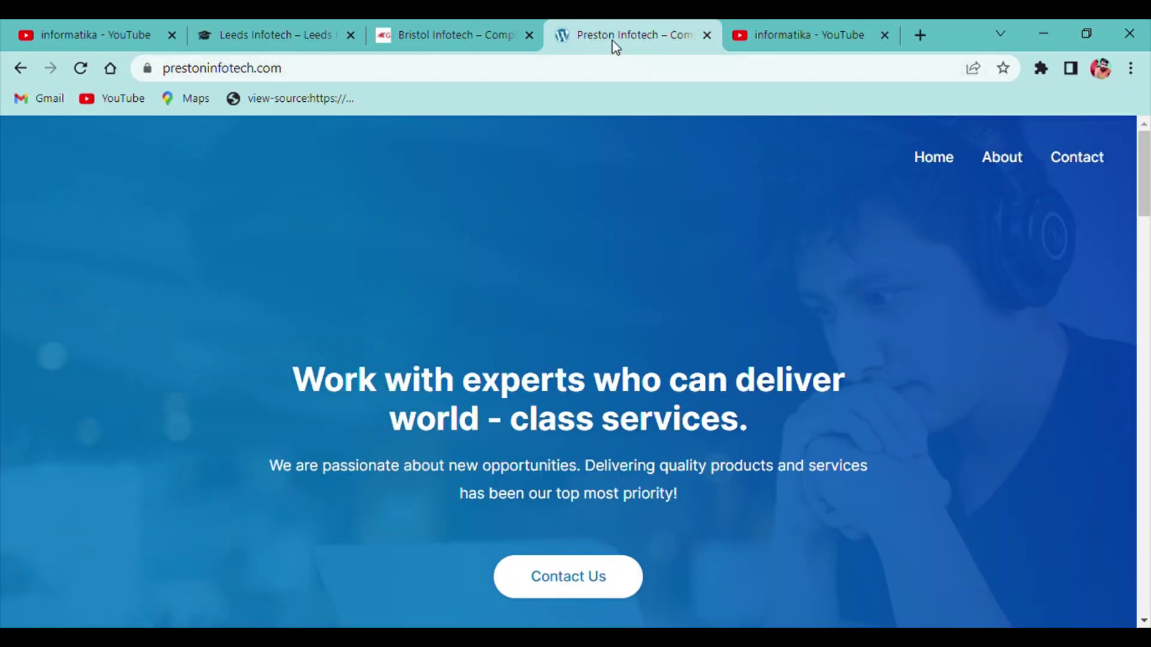
scroll(569, 340, down, 5)
scroll(578, 333, down, 3)
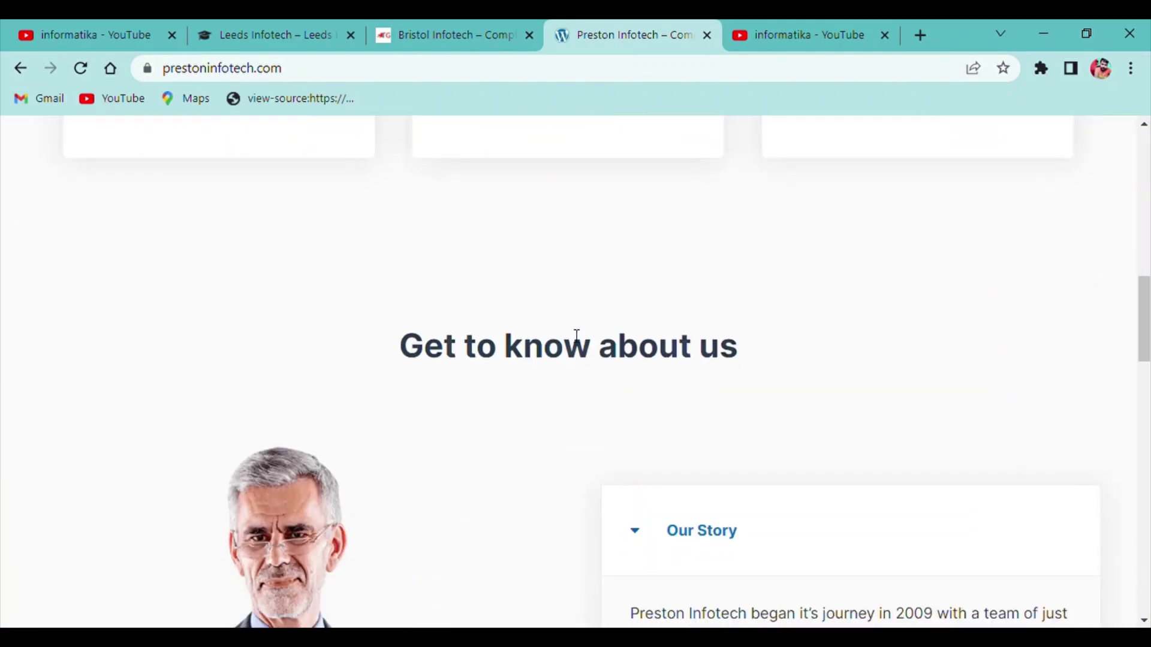
scroll(578, 329, down, 3)
scroll(389, 513, down, 2)
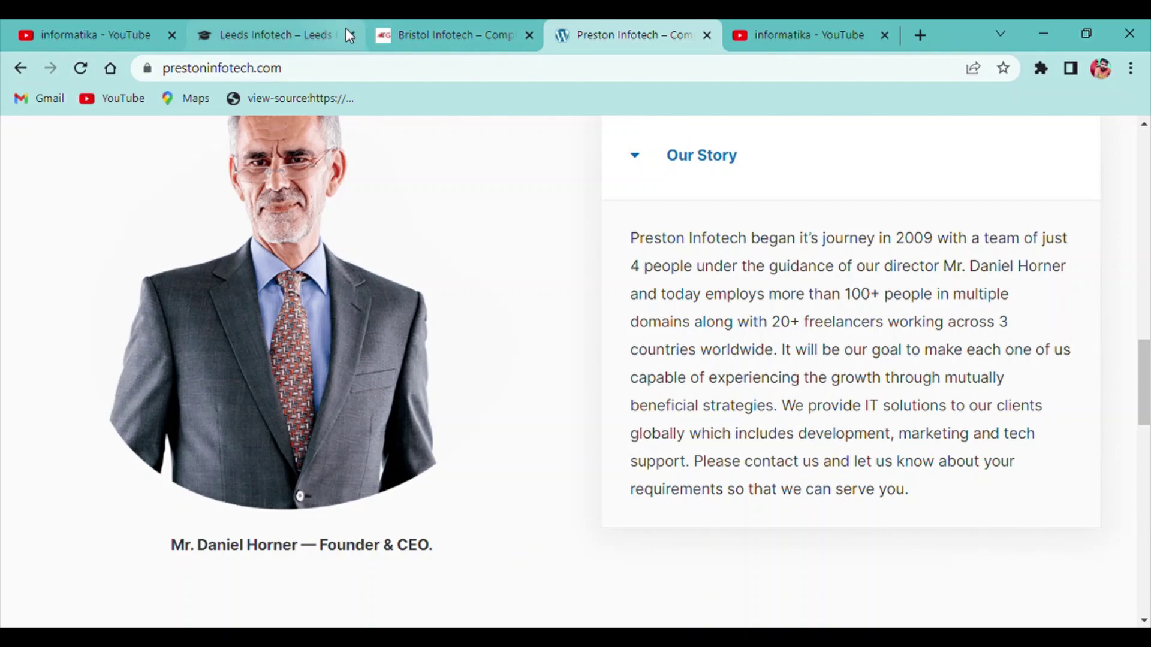
click(302, 39)
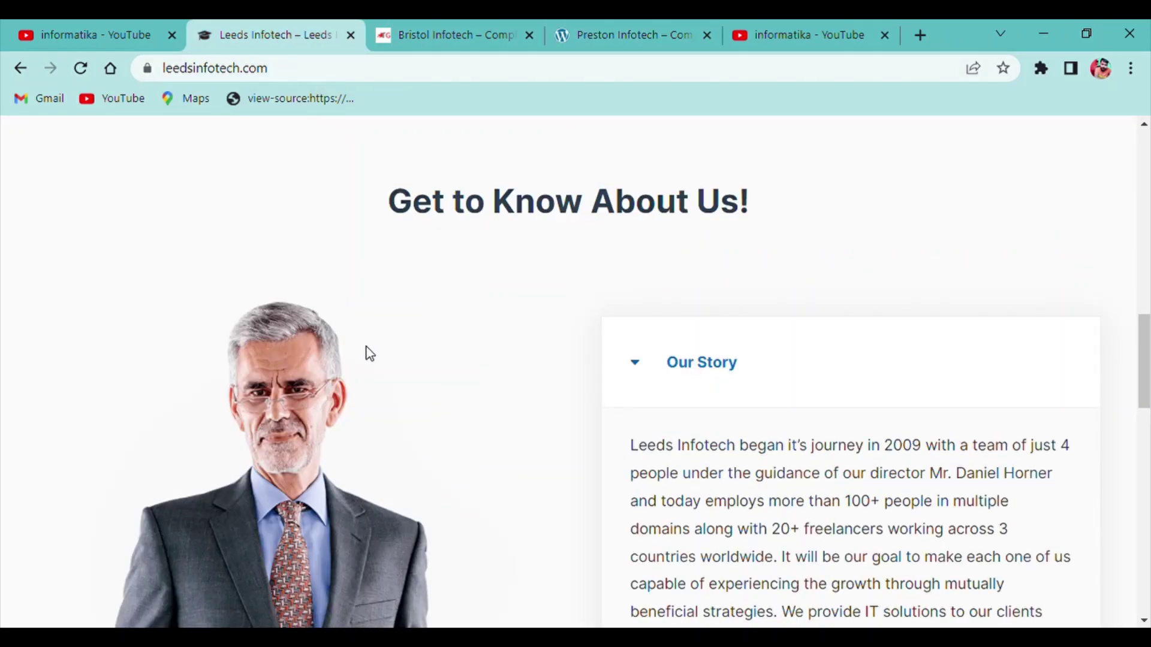
scroll(378, 364, down, 3)
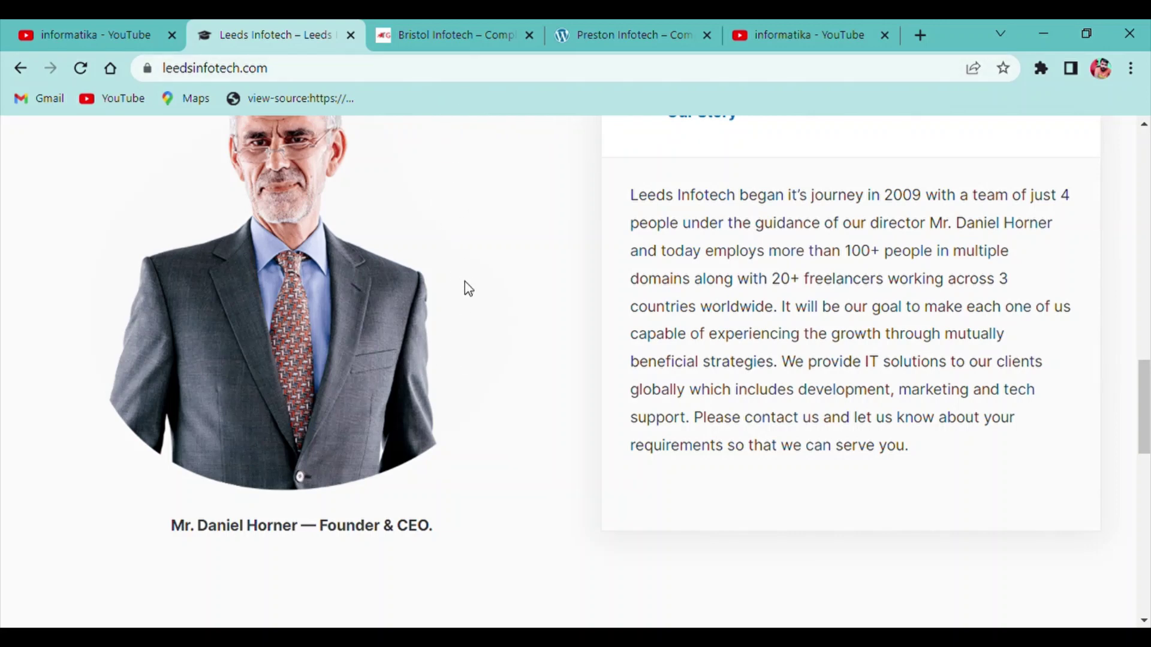
scroll(490, 334, up, 1)
scroll(490, 334, up, 1)
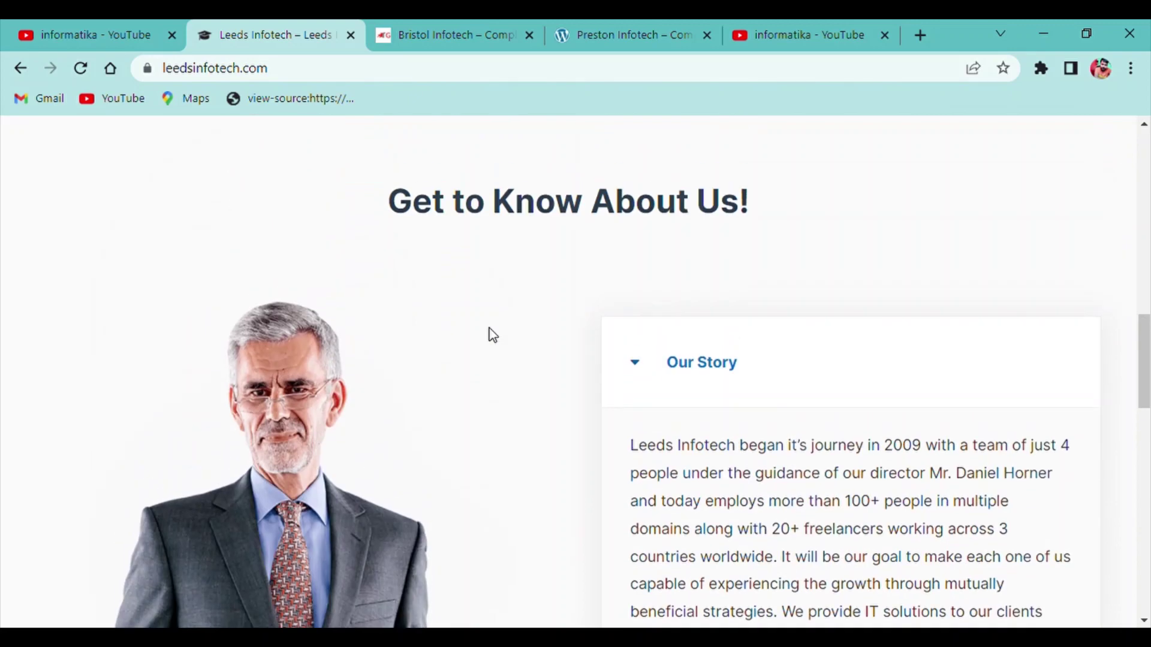
scroll(489, 334, up, 3)
scroll(490, 324, up, 1)
scroll(462, 330, up, 1)
scroll(462, 329, up, 2)
Step: Compare service cards across the Bristol, Preston, informatika YouTube and Bristol tabs
click(479, 35)
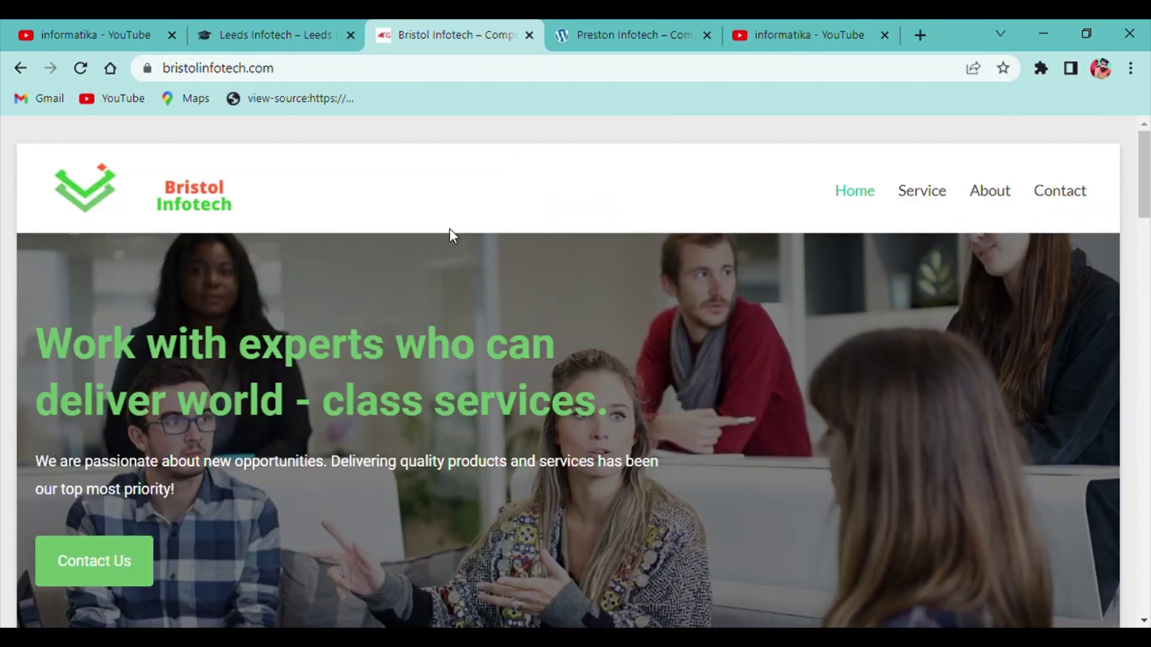
scroll(418, 376, down, 2)
scroll(420, 377, down, 3)
scroll(420, 378, down, 4)
scroll(420, 375, down, 6)
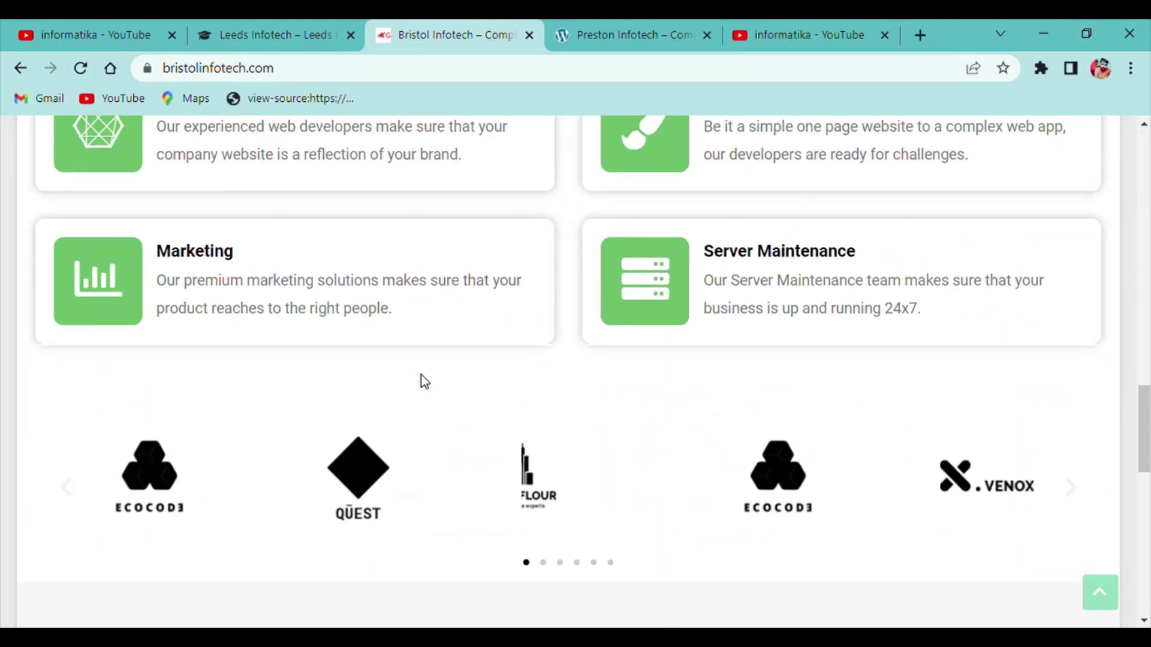
scroll(420, 374, down, 1)
scroll(421, 374, up, 2)
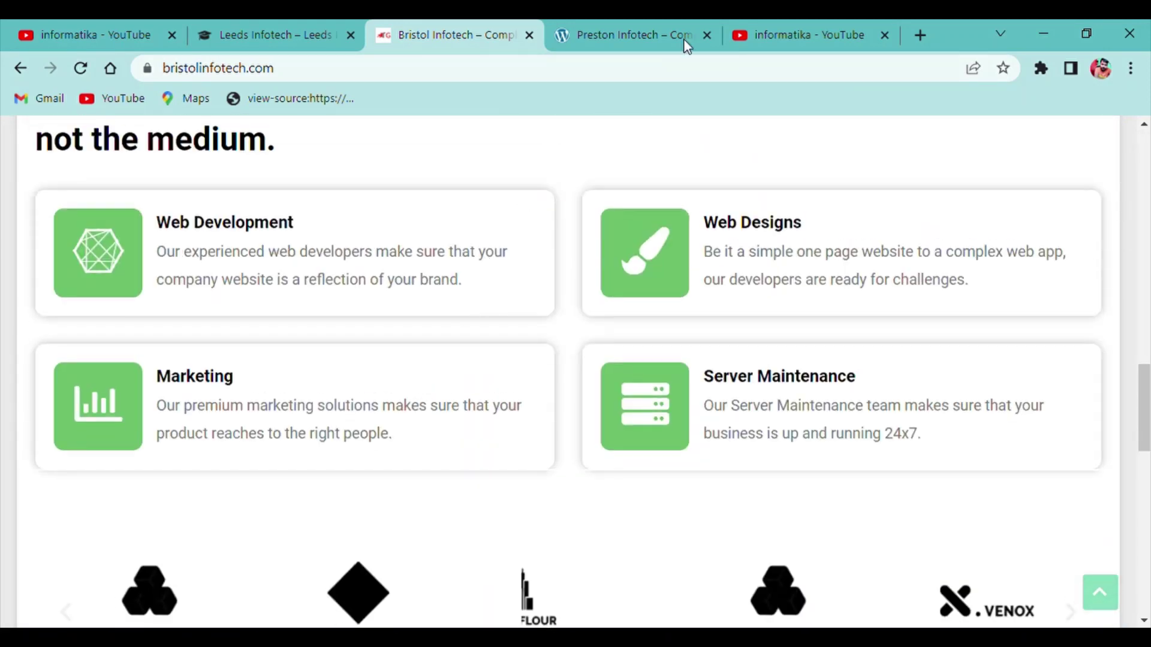
click(631, 35)
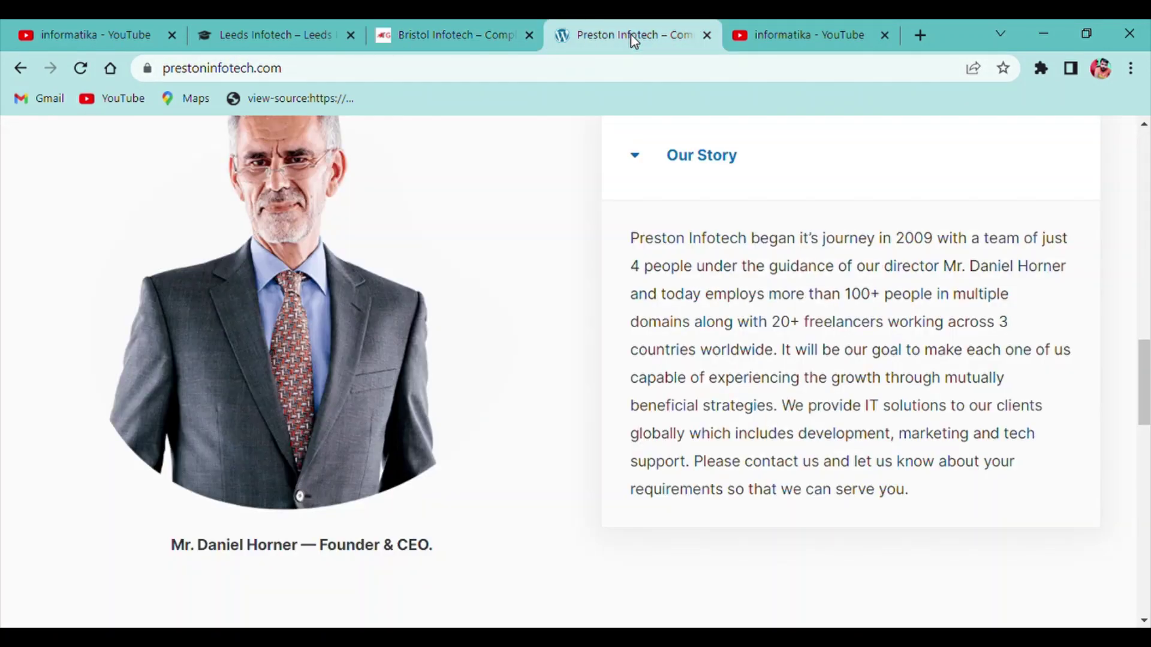
scroll(567, 346, up, 5)
scroll(567, 347, up, 5)
scroll(629, 225, up, 2)
click(764, 37)
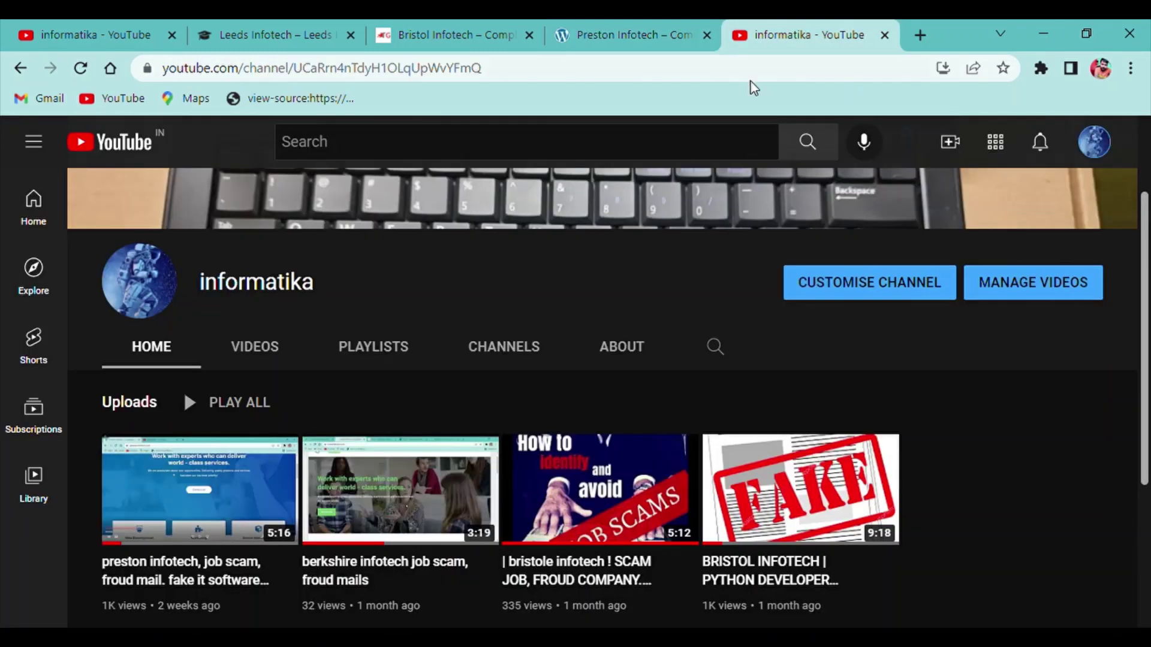
click(431, 33)
scroll(431, 365, up, 4)
scroll(431, 366, up, 3)
Step: Switch to the informatika YouTube channel tab listing the Infotech scam uploads
click(287, 34)
scroll(427, 409, down, 1)
scroll(441, 429, down, 1)
scroll(444, 433, down, 1)
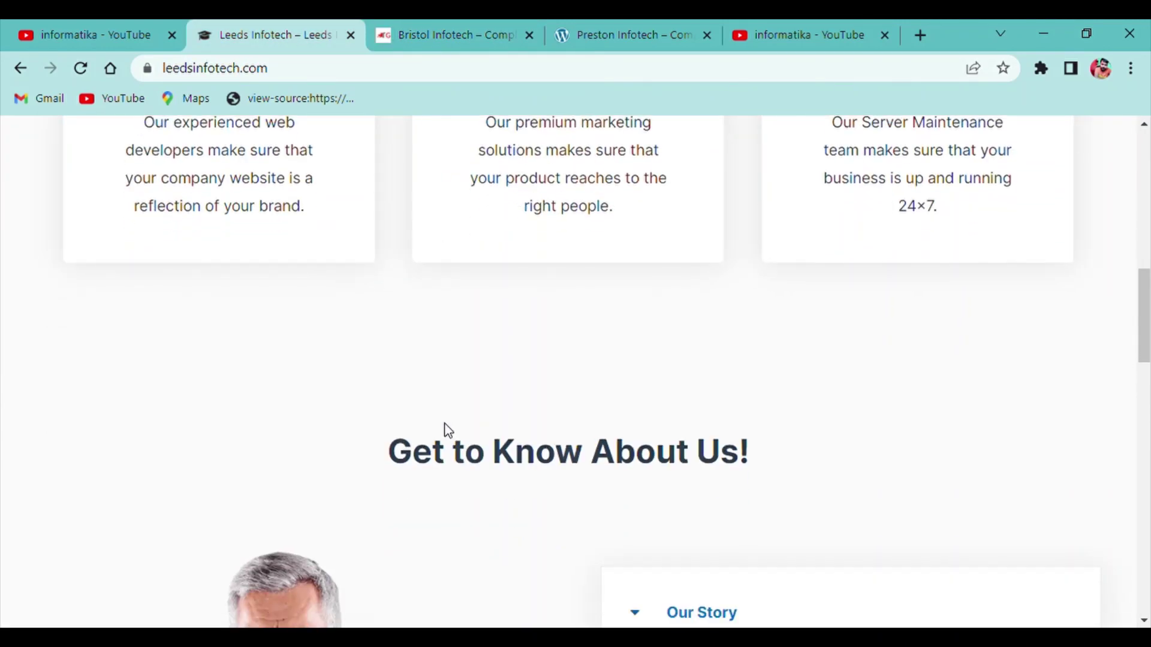
scroll(446, 436, up, 1)
scroll(447, 431, up, 3)
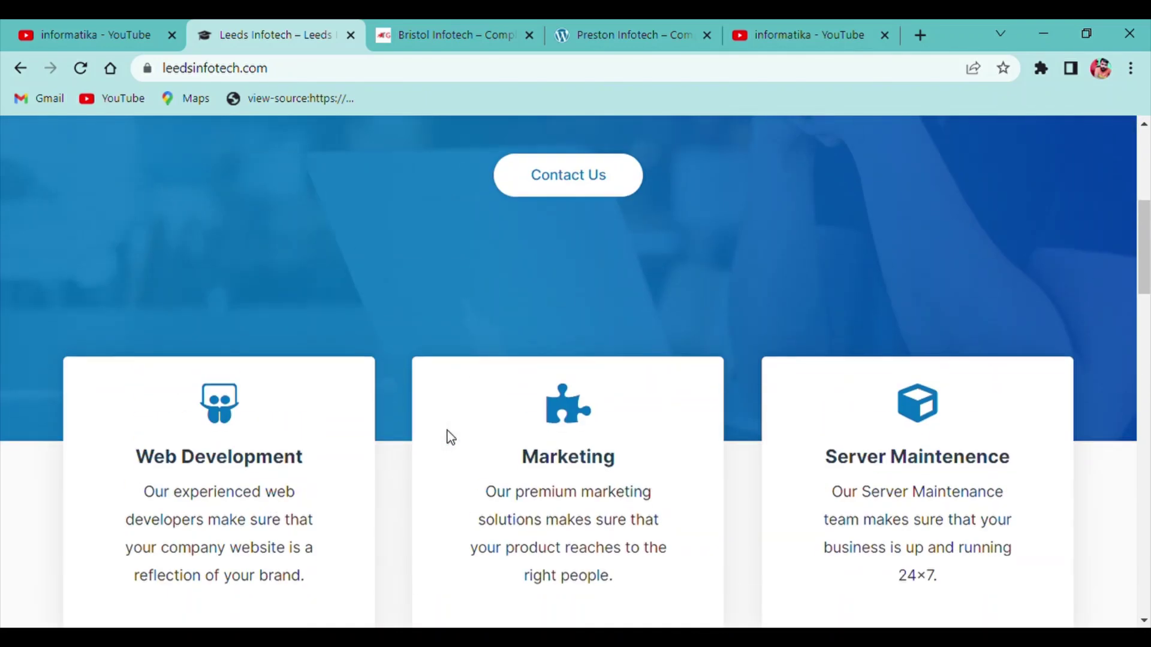
scroll(446, 431, up, 3)
scroll(447, 429, up, 1)
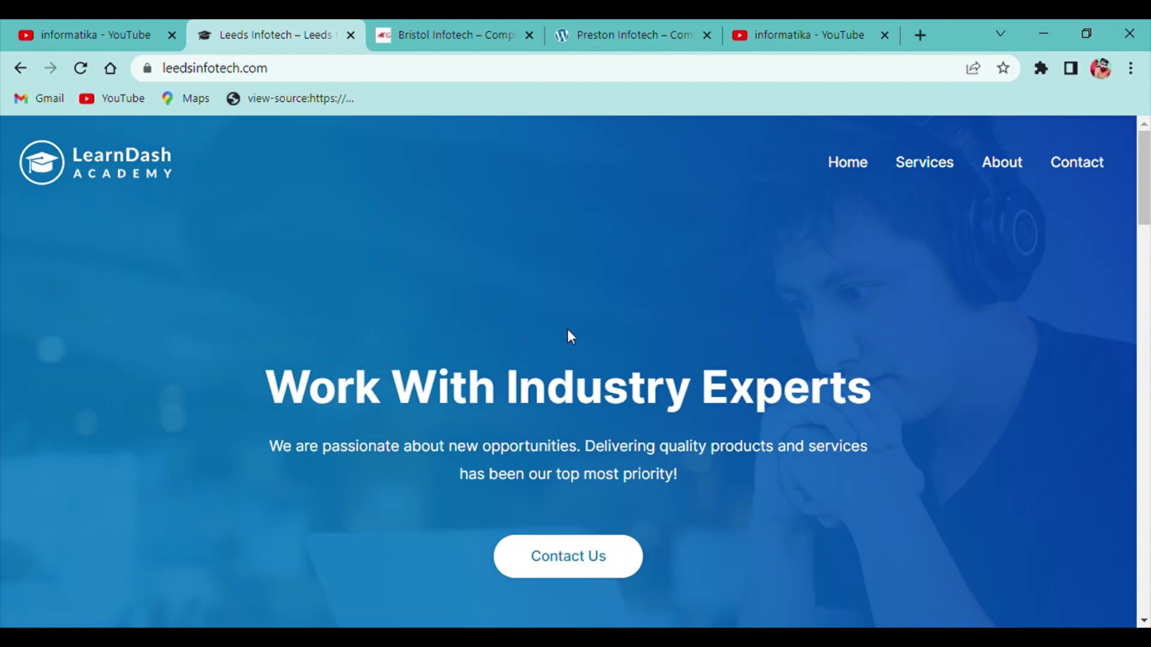
scroll(651, 307, down, 2)
scroll(644, 303, up, 2)
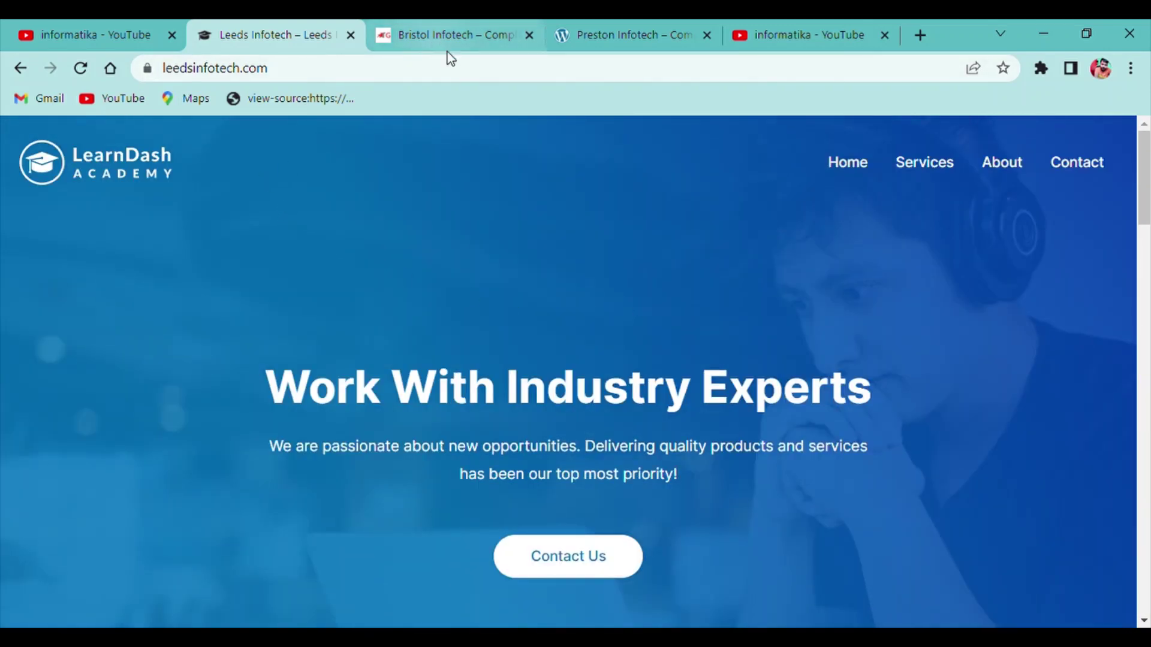
click(800, 30)
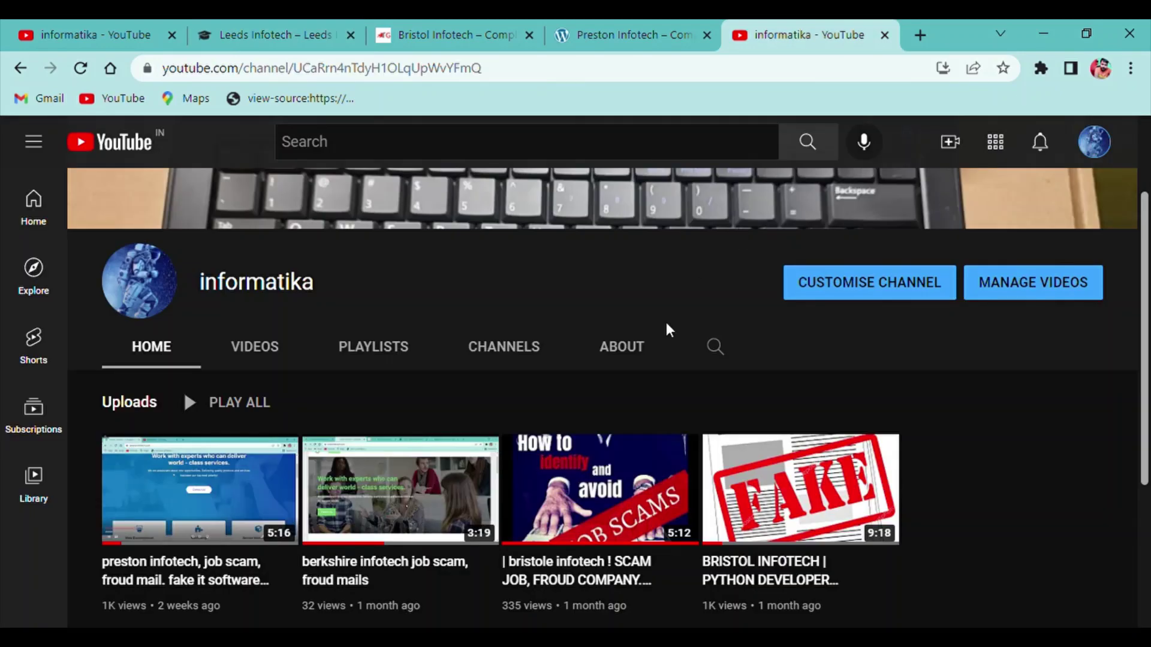
scroll(630, 352, down, 3)
scroll(616, 354, down, 2)
scroll(612, 370, up, 3)
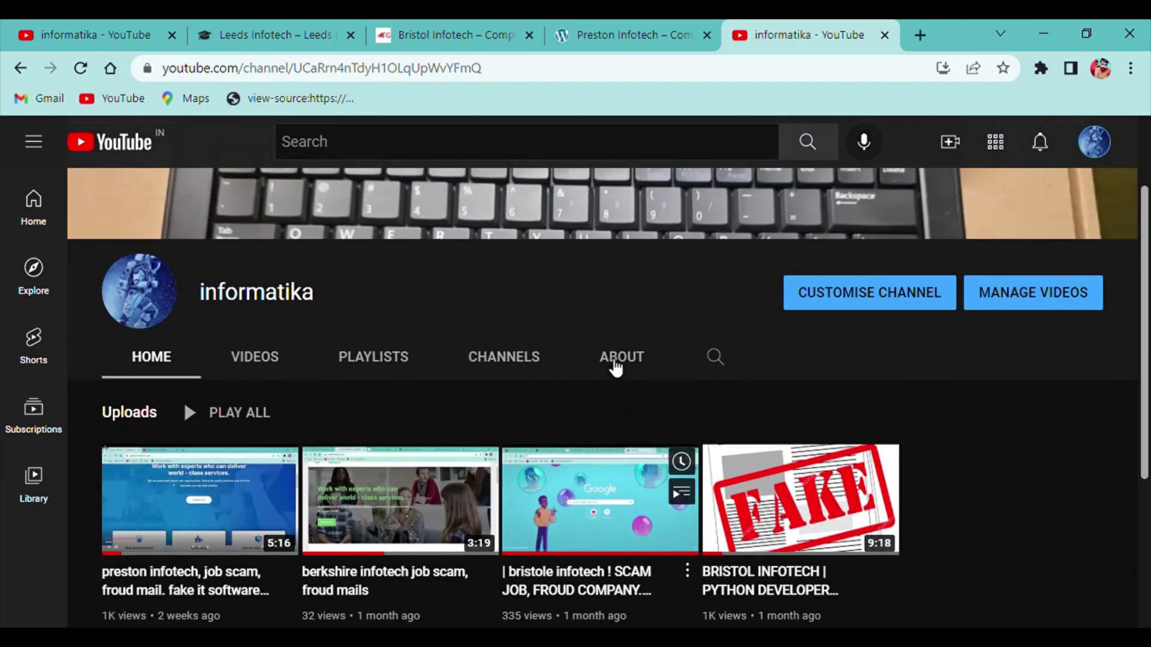
scroll(611, 367, up, 2)
click(617, 21)
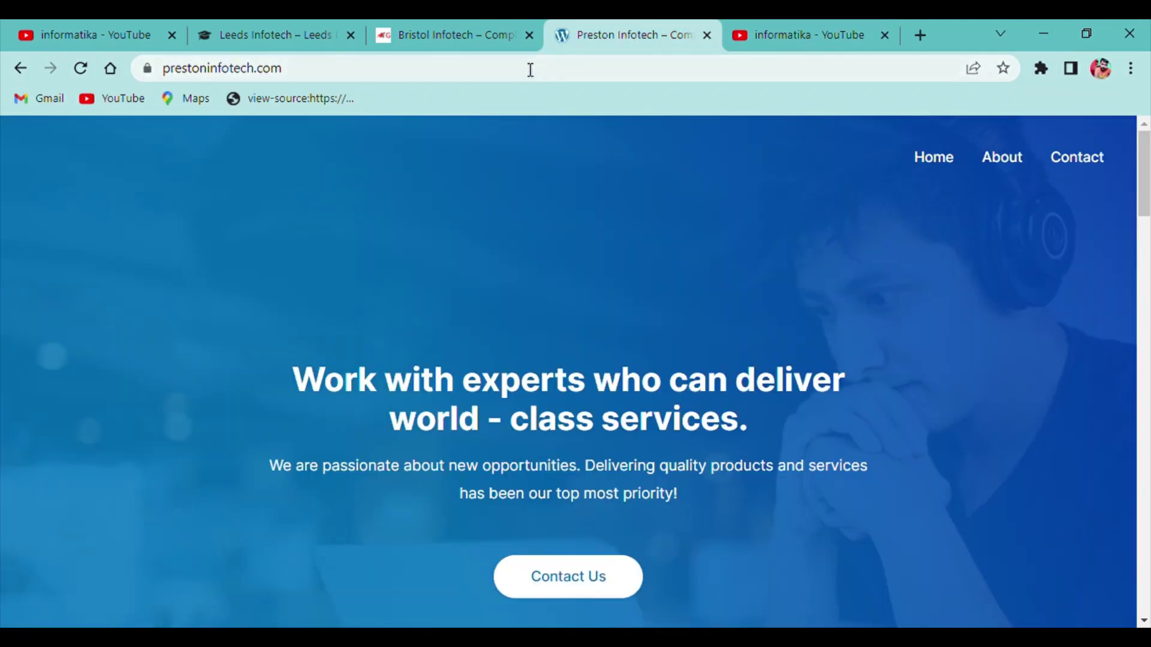
click(485, 33)
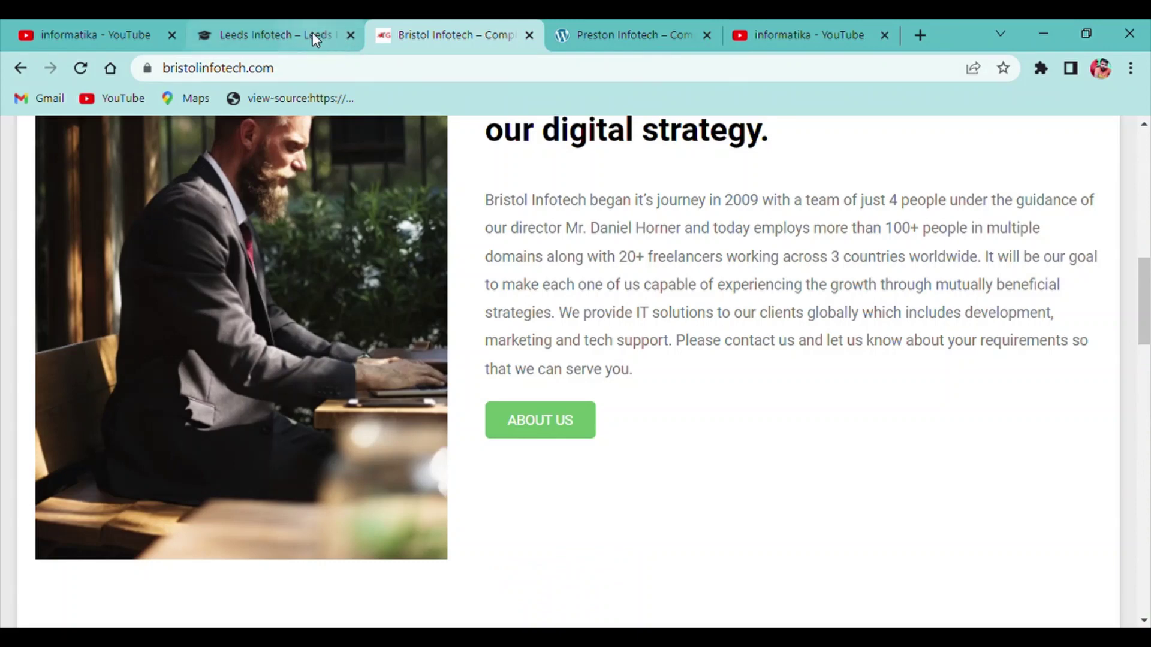
click(312, 34)
scroll(458, 342, down, 3)
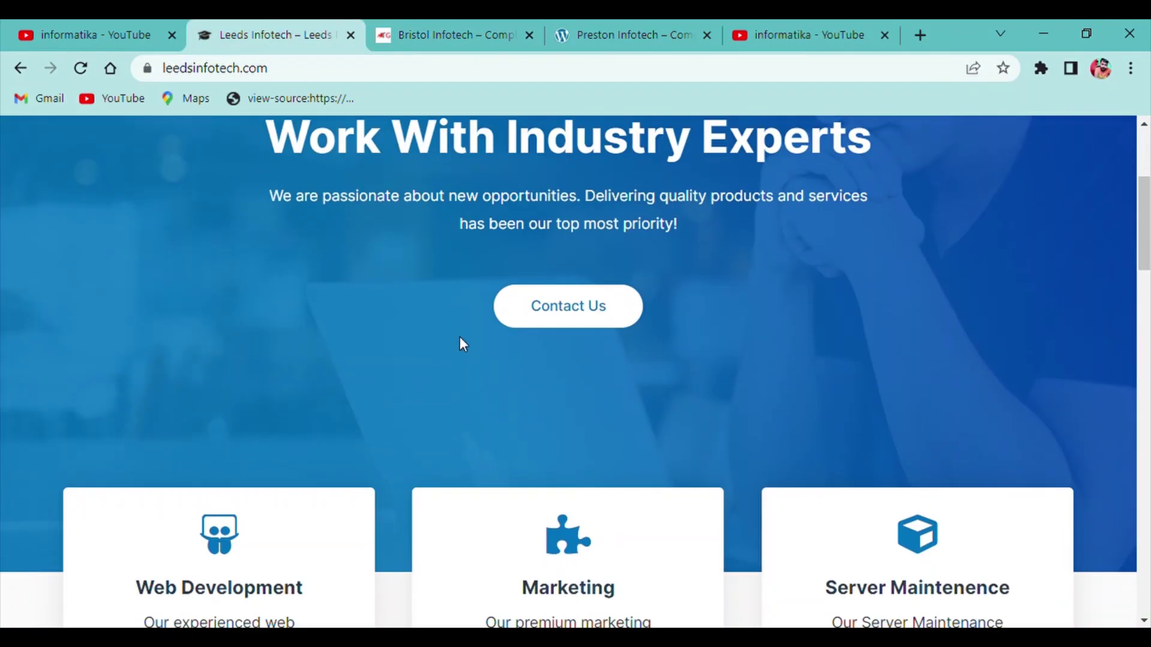
scroll(459, 338, up, 3)
scroll(462, 333, down, 3)
scroll(461, 334, down, 3)
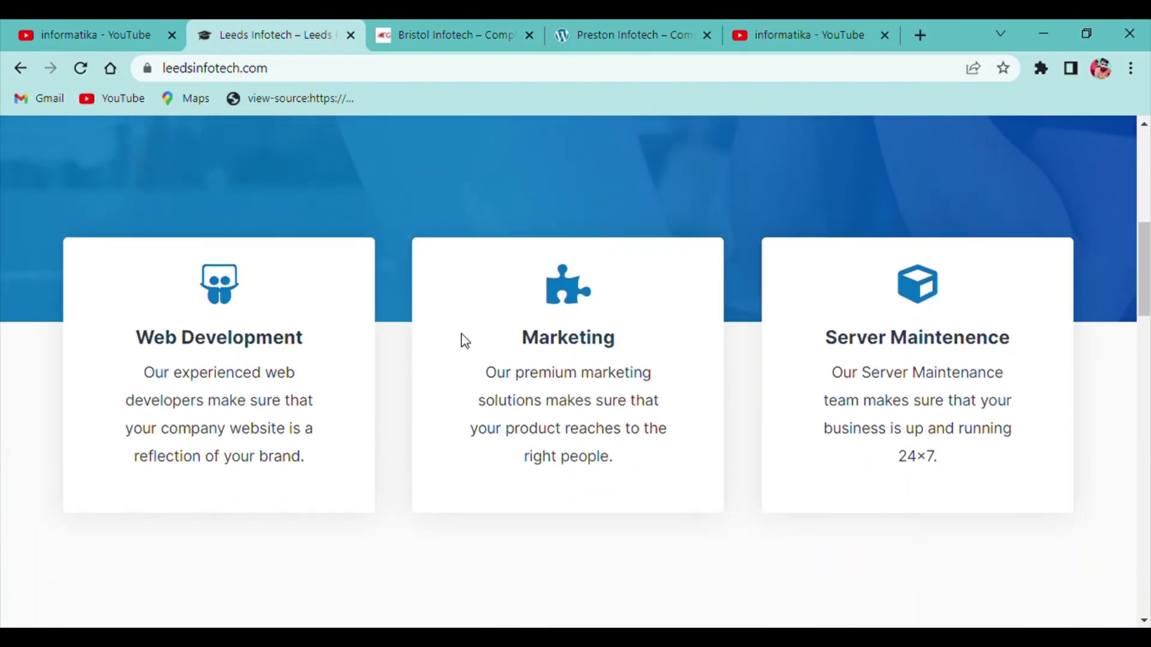
scroll(394, 361, down, 2)
scroll(394, 360, down, 1)
scroll(395, 359, up, 8)
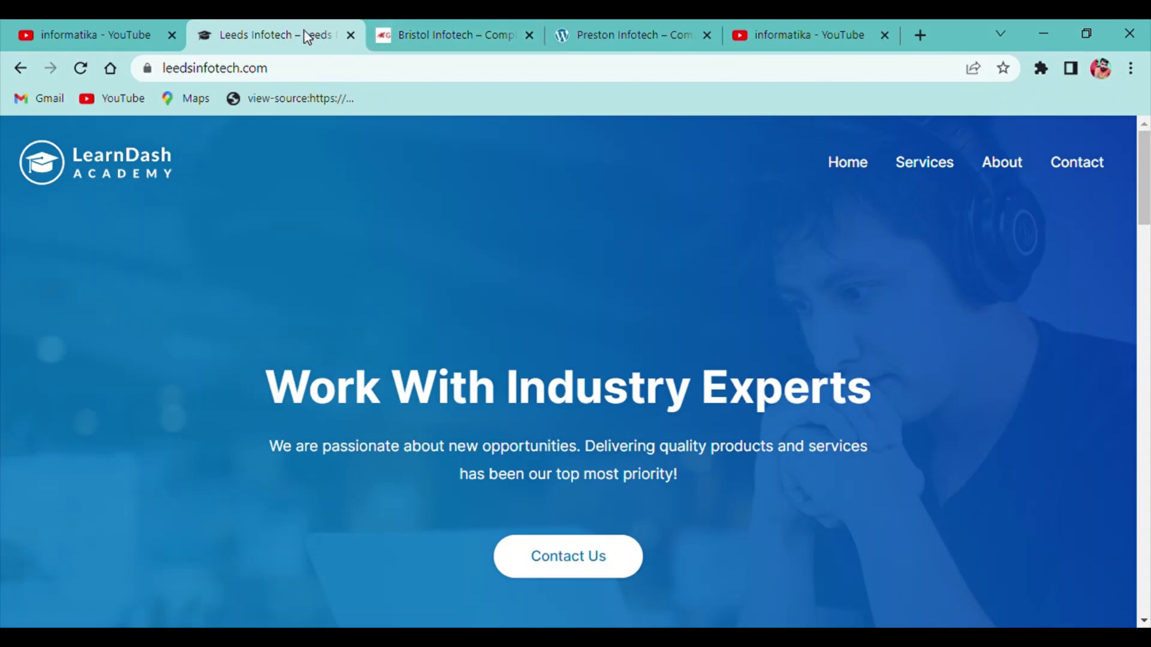
click(633, 39)
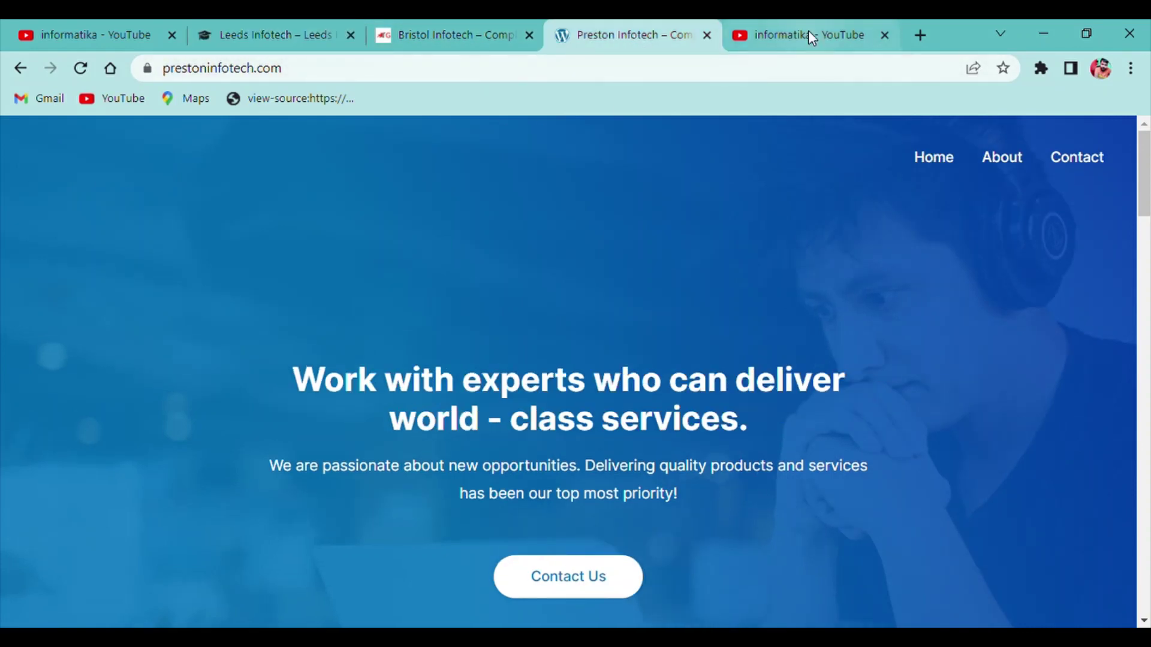
scroll(688, 361, down, 3)
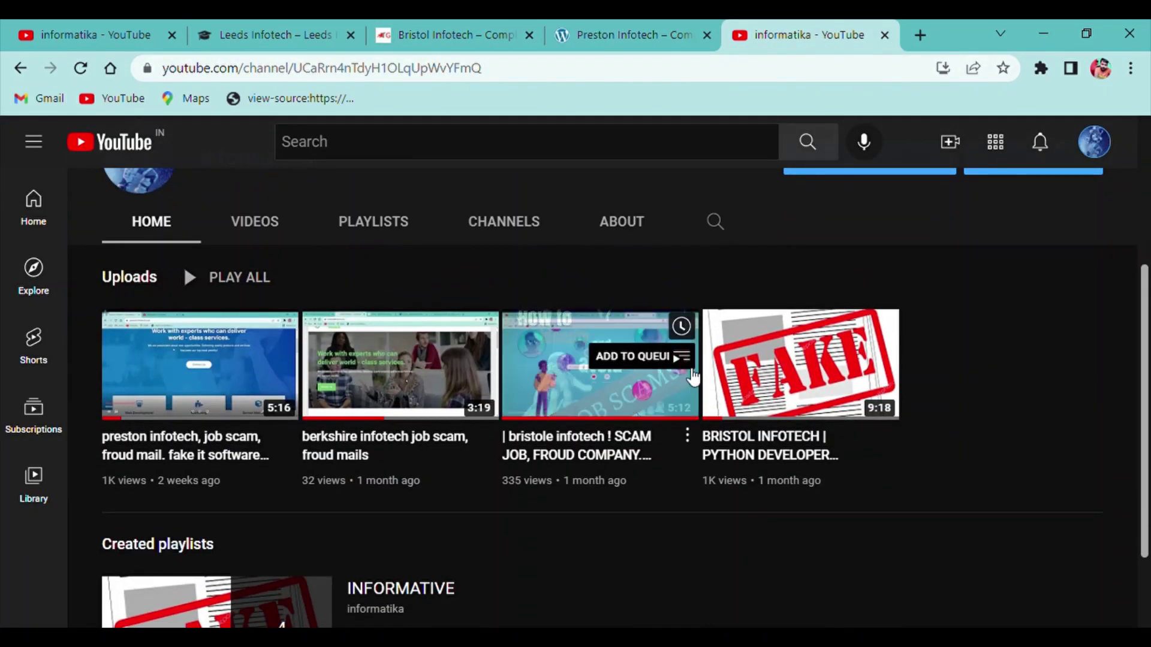
scroll(527, 357, up, 3)
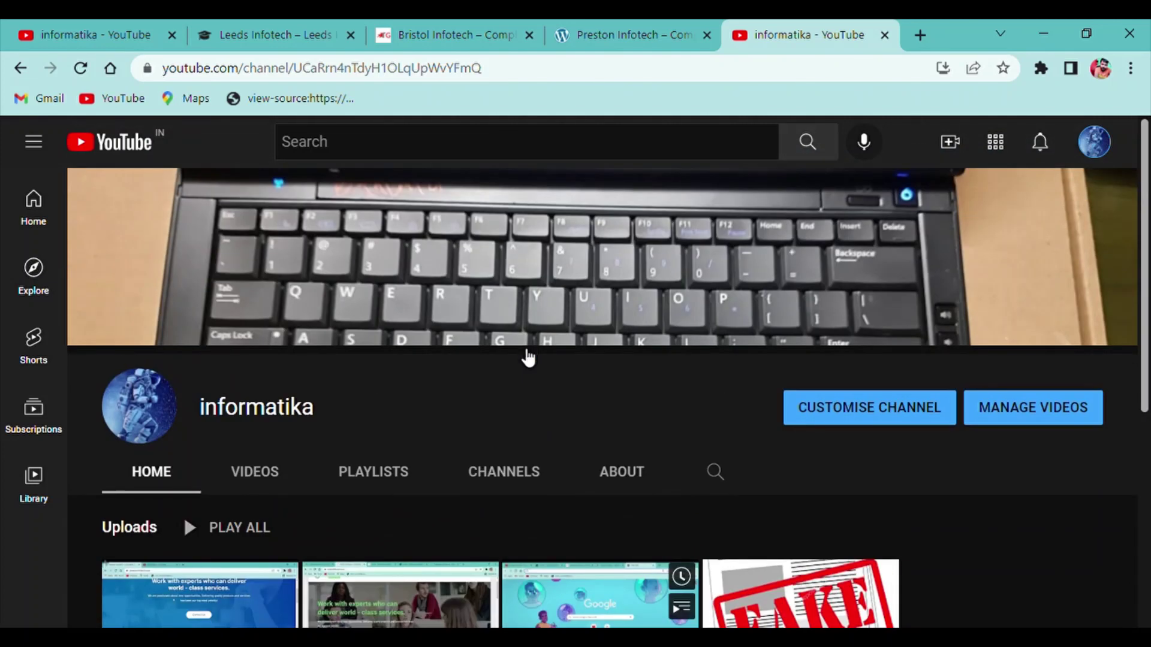
click(650, 24)
click(784, 33)
scroll(700, 304, down, 2)
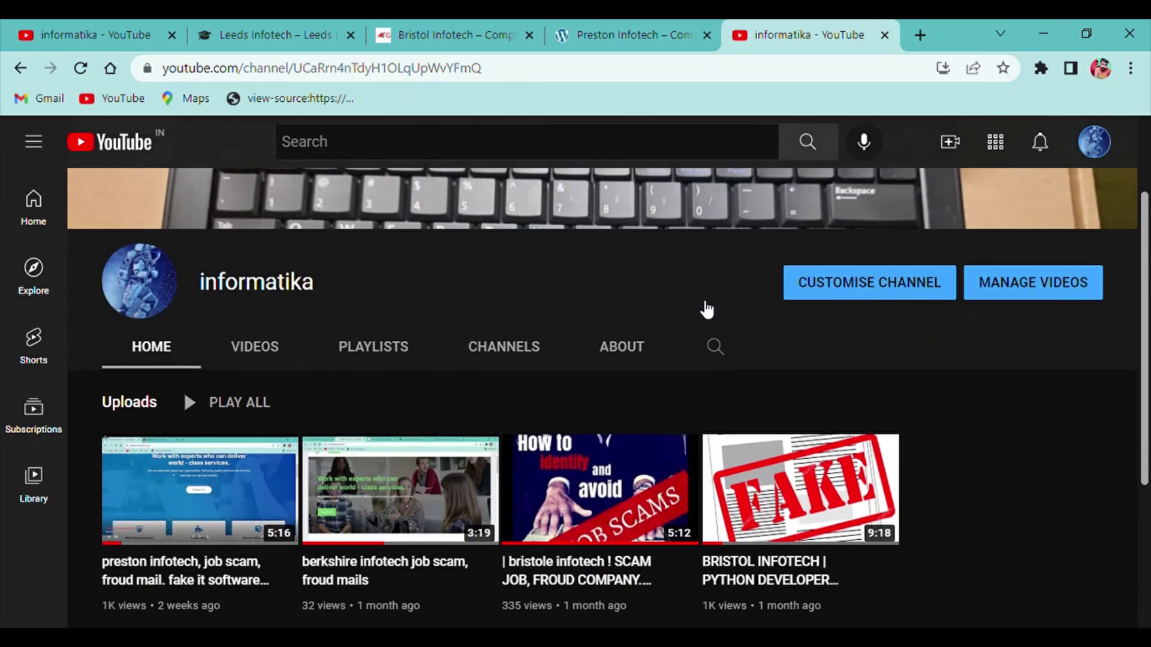
scroll(702, 301, down, 2)
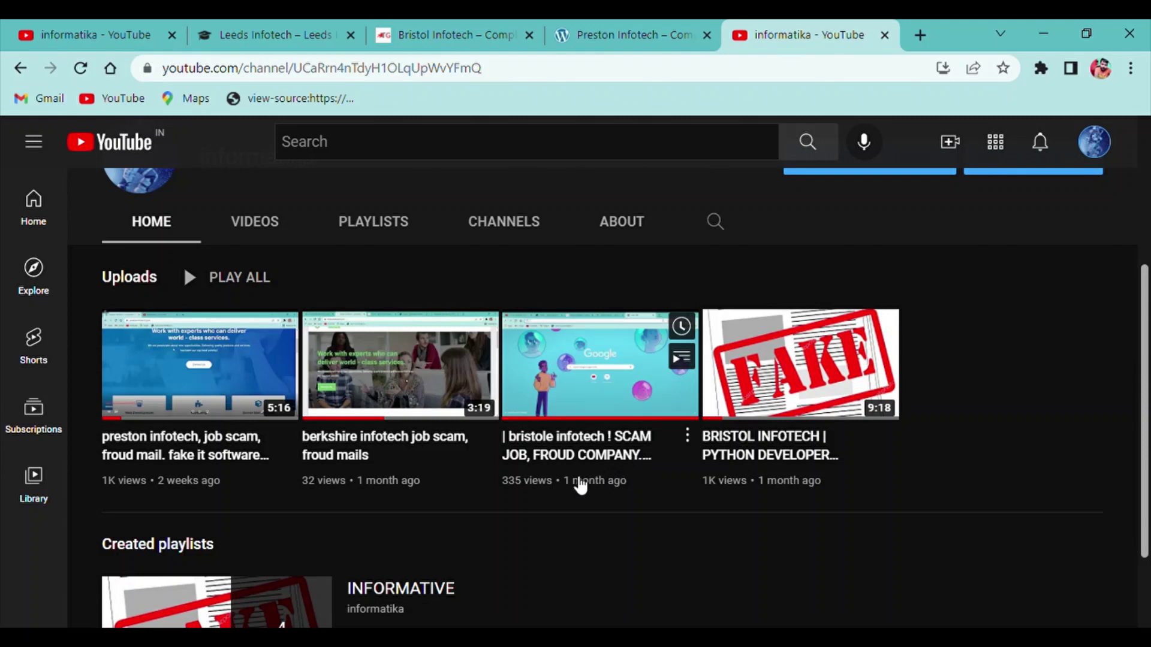
scroll(580, 486, up, 2)
scroll(585, 350, up, 2)
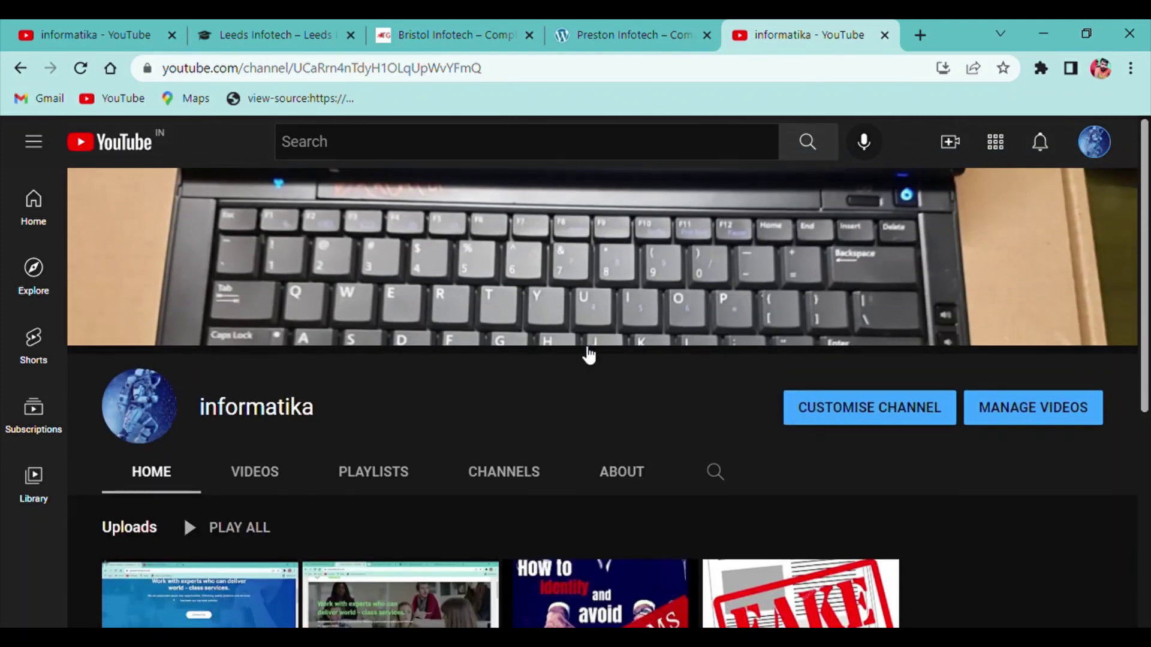
click(655, 37)
click(482, 38)
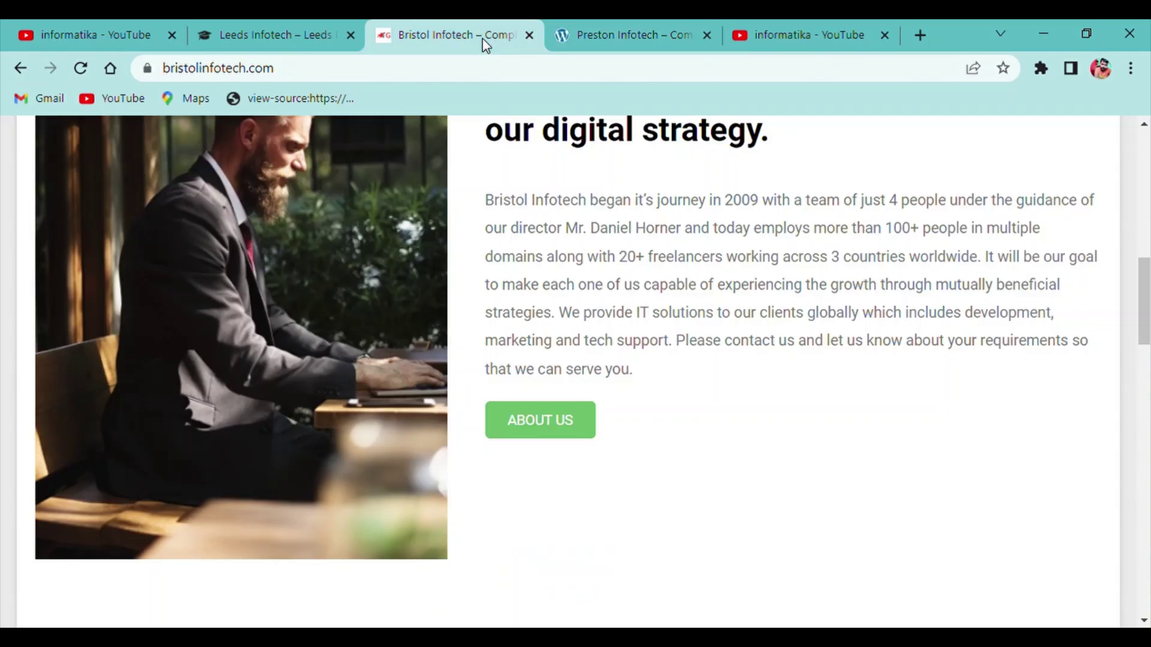
click(266, 36)
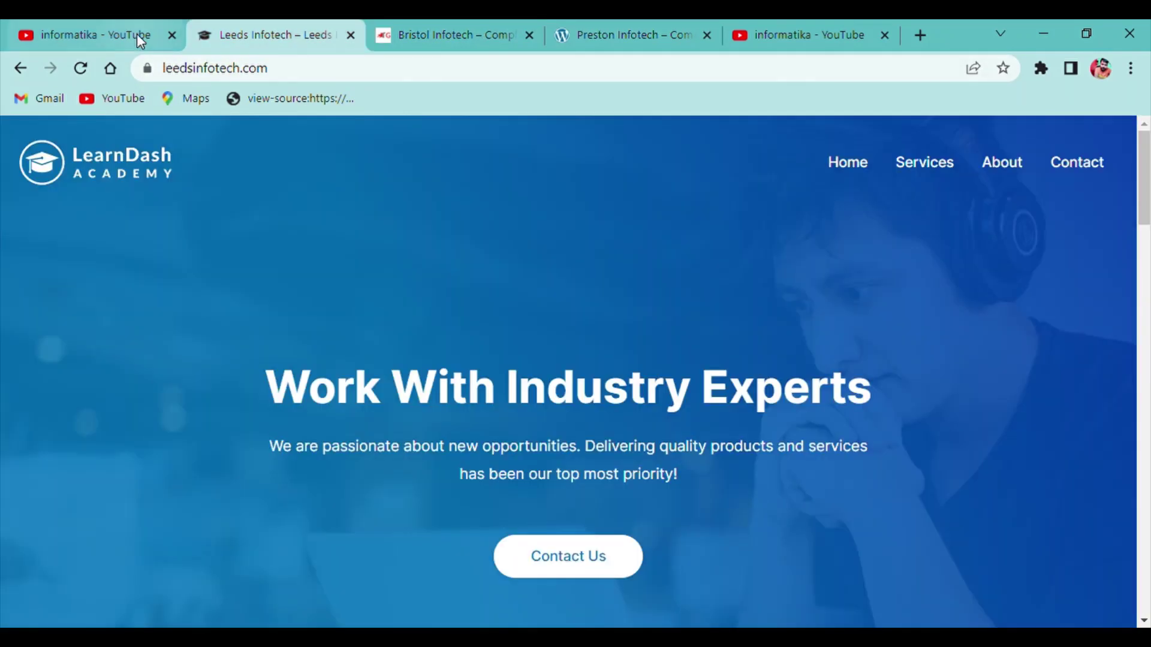
click(136, 33)
click(289, 33)
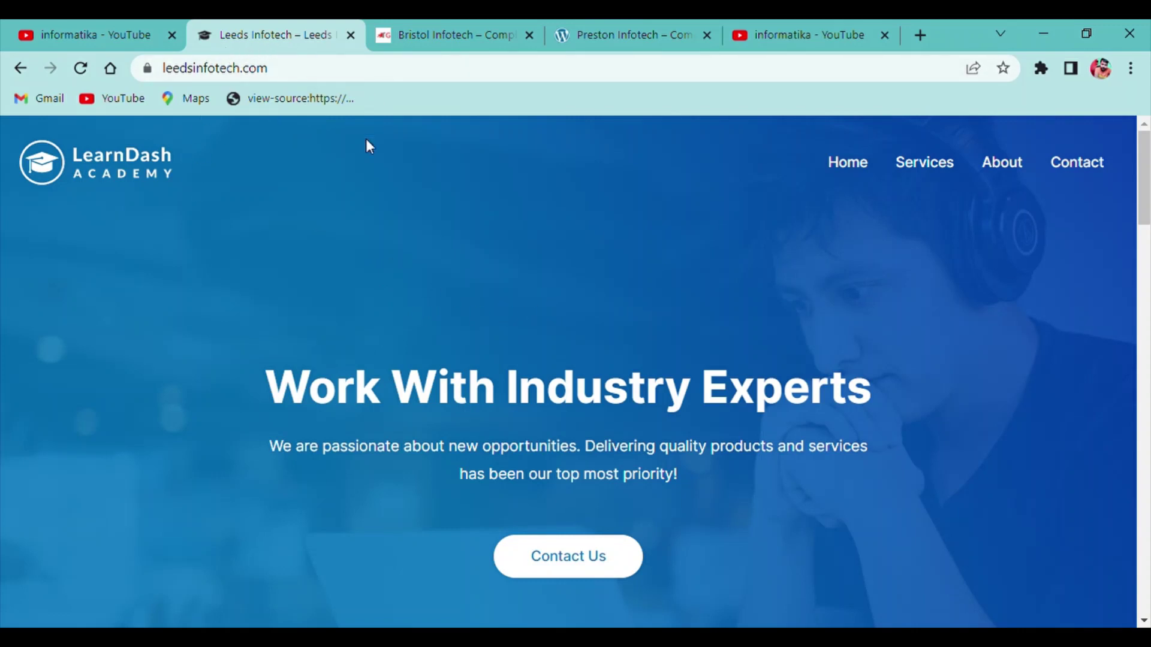
scroll(479, 272, down, 3)
scroll(481, 271, down, 3)
scroll(480, 271, down, 2)
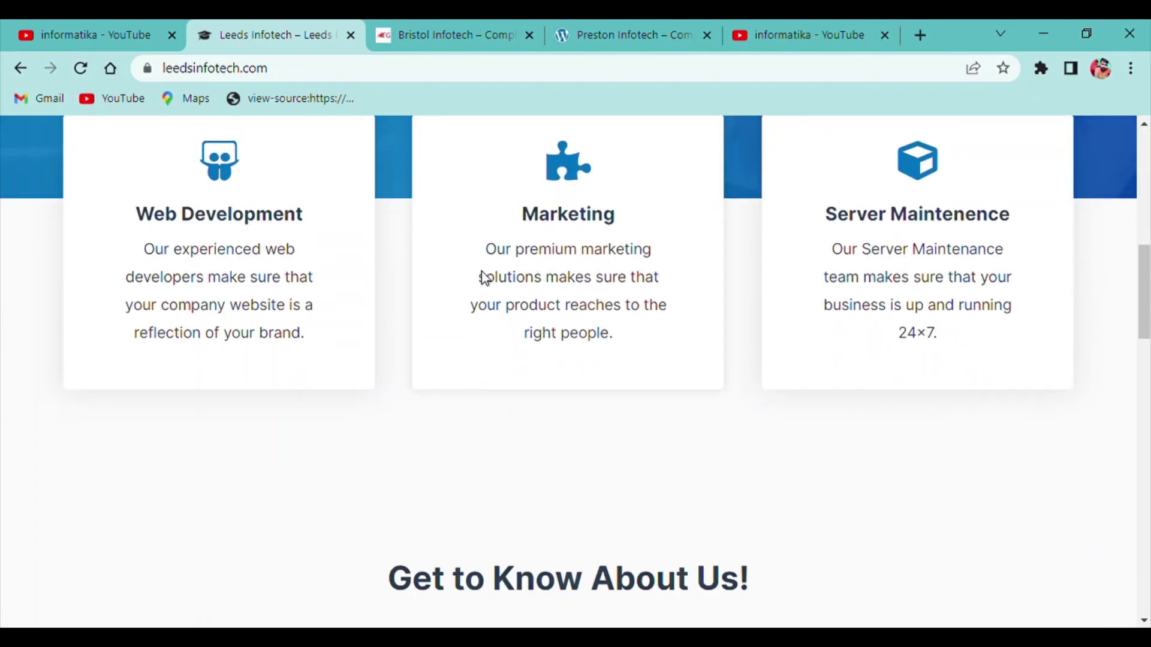
scroll(480, 271, down, 3)
scroll(480, 272, up, 3)
scroll(480, 272, up, 4)
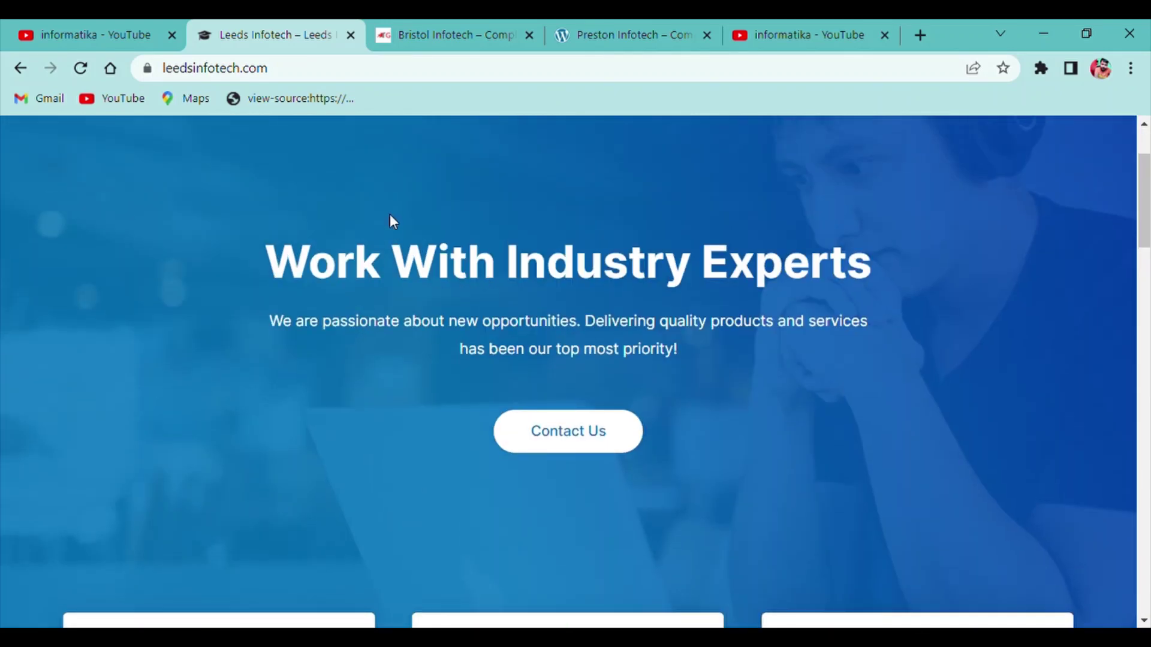
click(773, 31)
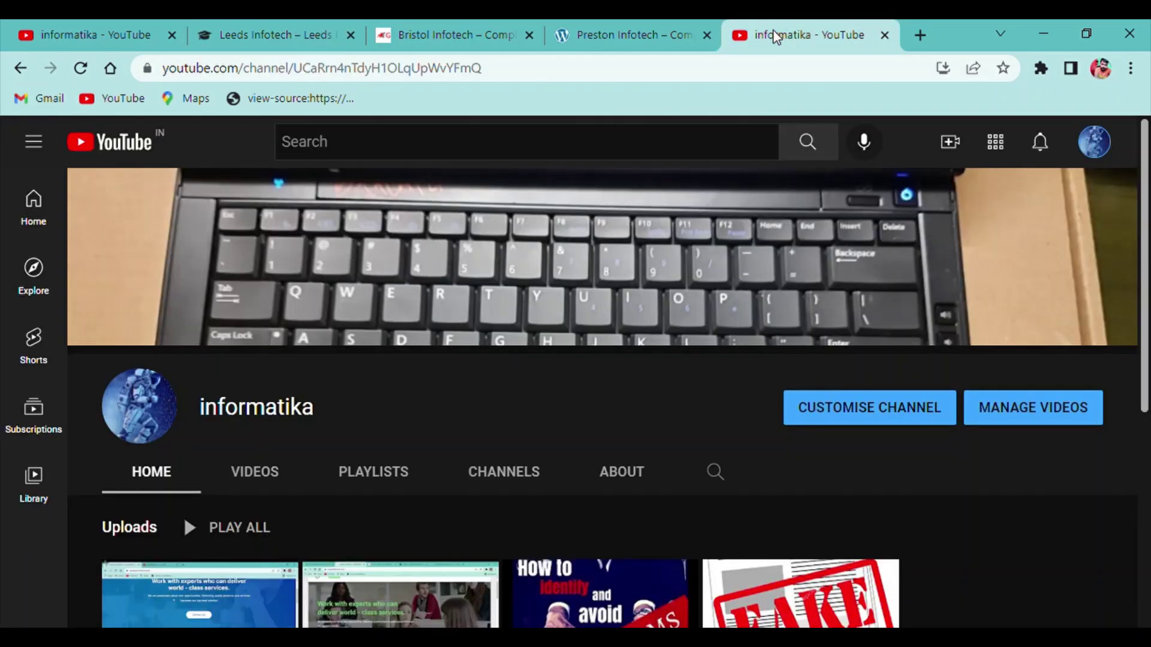
click(1037, 144)
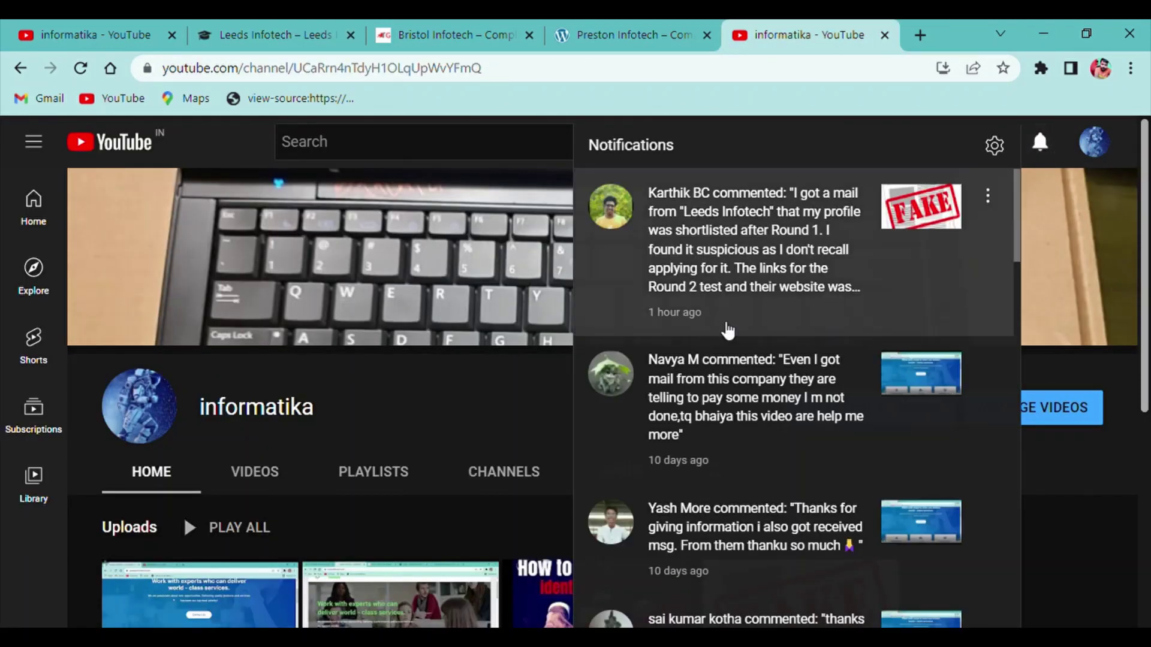
click(721, 296)
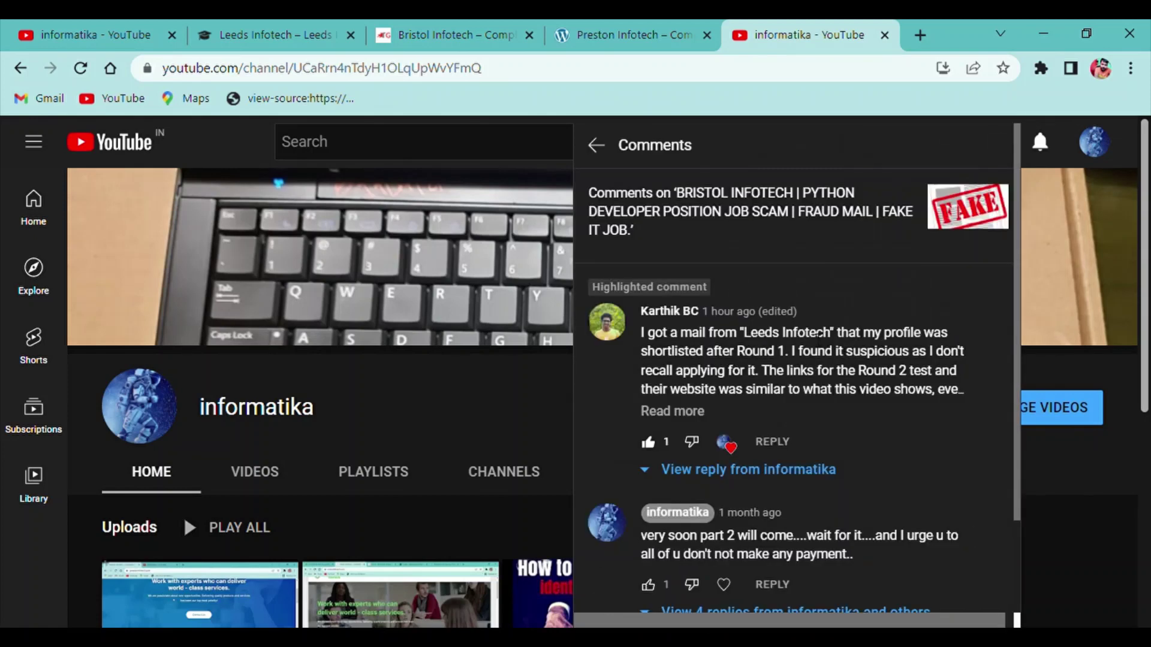
click(693, 416)
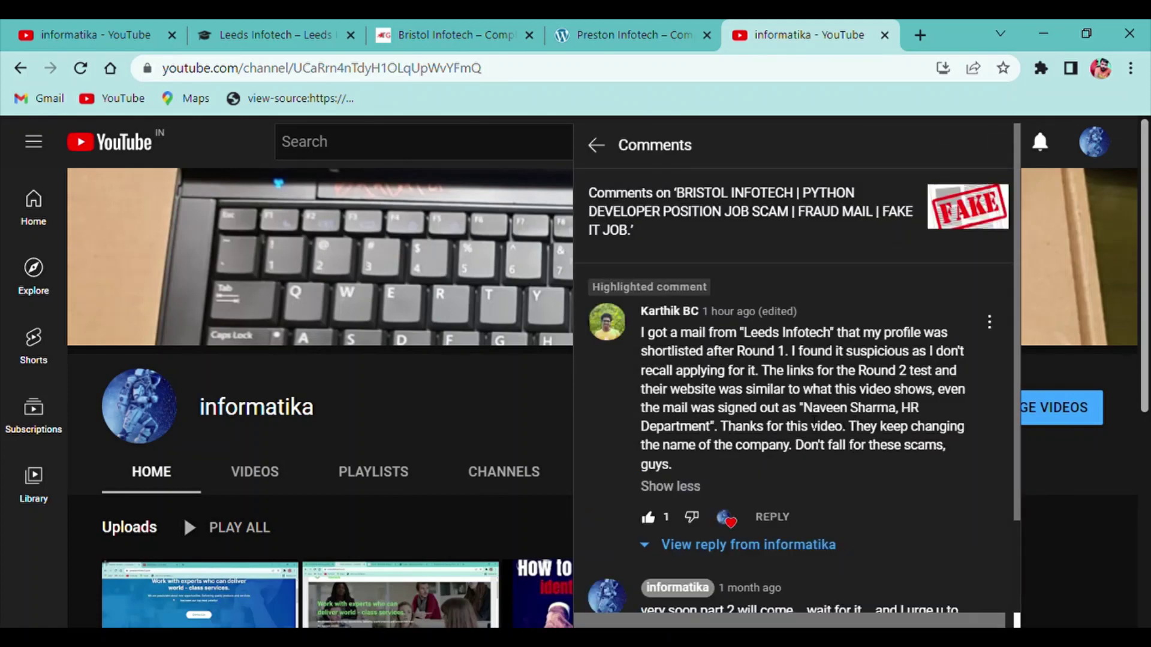